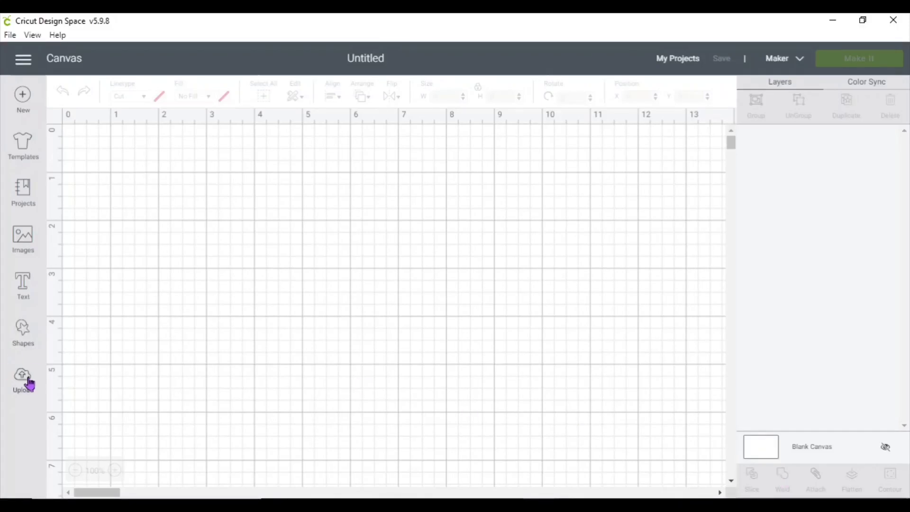
Step: Upload the belle2 clip art from Pictures > Clip Arts and mark it as a simple image
{"action": "left_click", "coordinate": [26, 382]}
{"action": "left_click", "coordinate": [279, 270]}
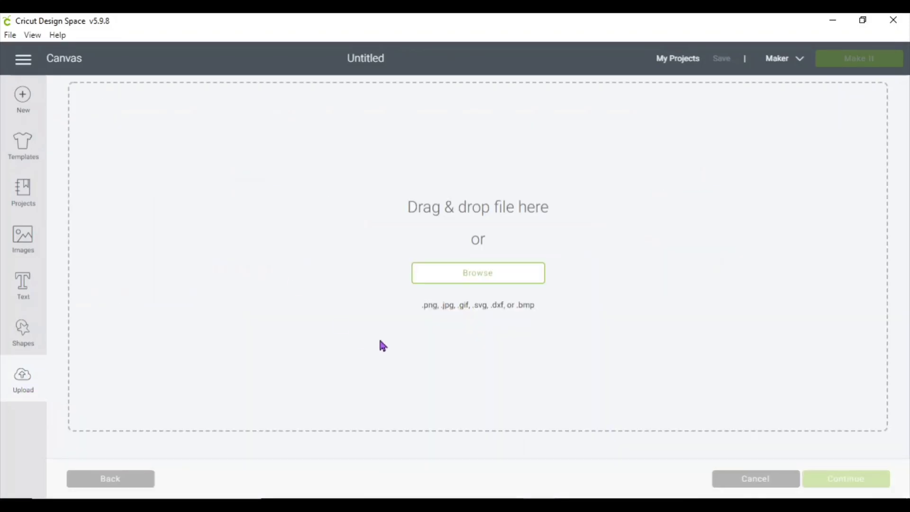
{"action": "left_click", "coordinate": [436, 269]}
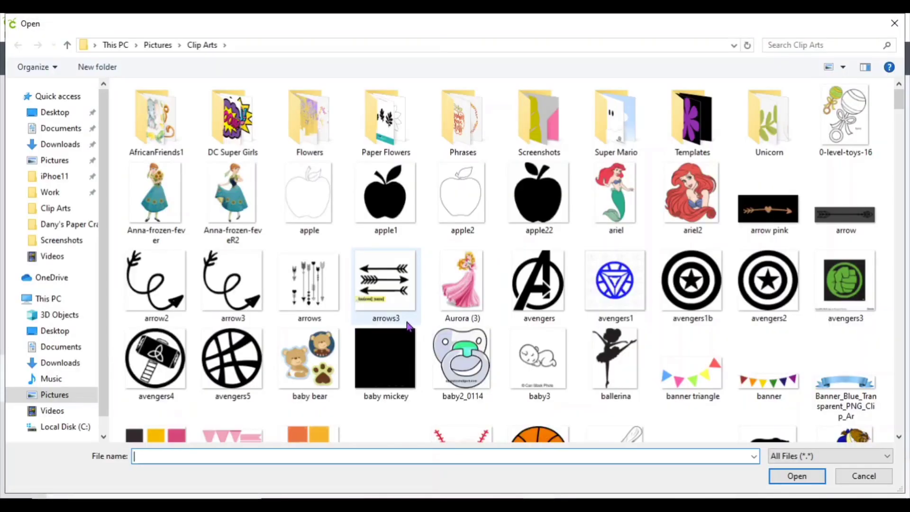
{"action": "left_click", "coordinate": [406, 326]}
{"action": "scroll", "coordinate": [408, 327], "scroll_direction": "down", "scroll_amount": 5}
{"action": "double_click", "coordinate": [225, 377]}
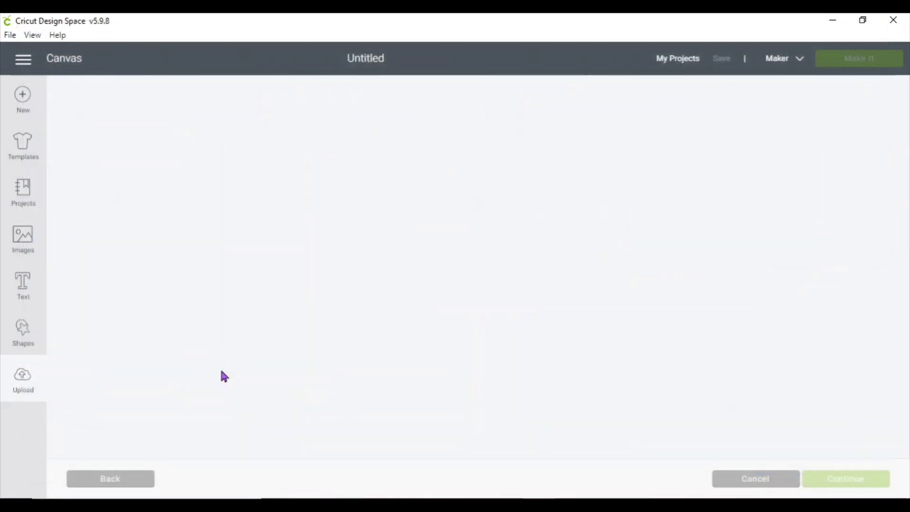
{"action": "left_click", "coordinate": [598, 238]}
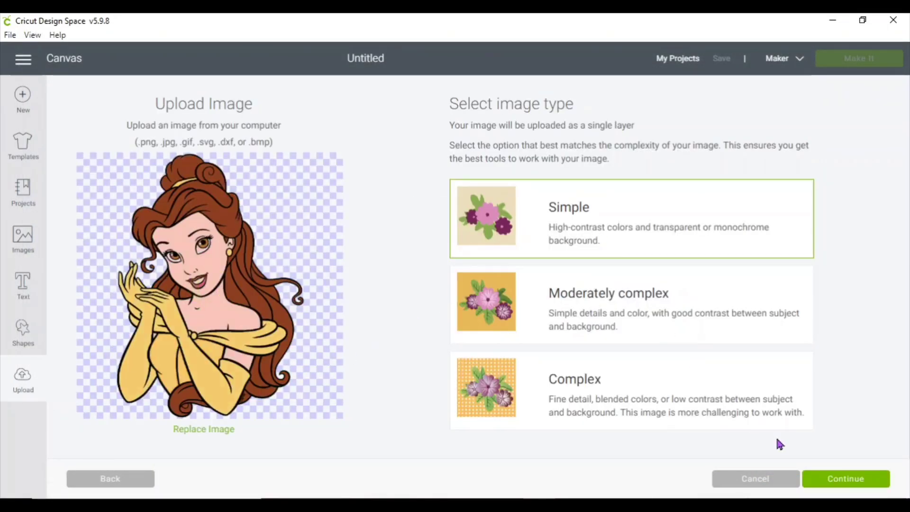
Step: Switch the image type to Complex, zoom in on the head and set colour tolerance to 75
{"action": "left_click", "coordinate": [696, 413]}
{"action": "left_click", "coordinate": [849, 480]}
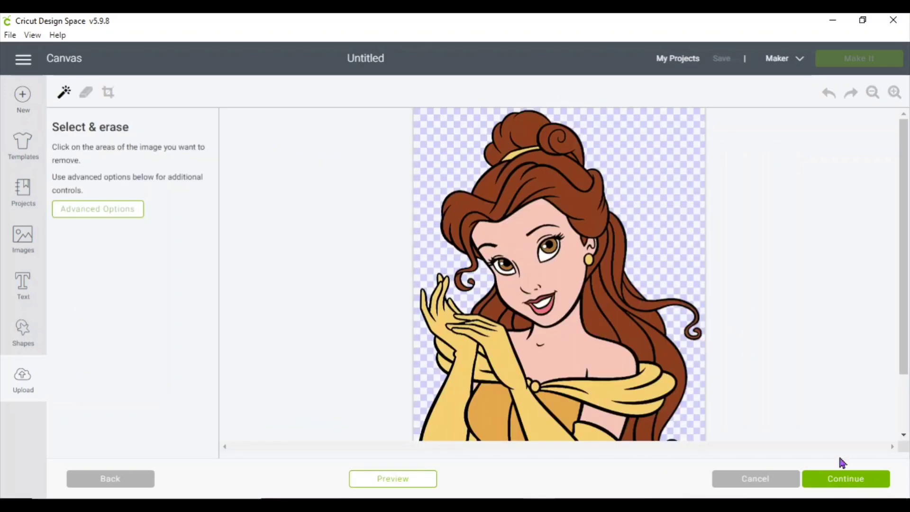
{"action": "left_click", "coordinate": [895, 92]}
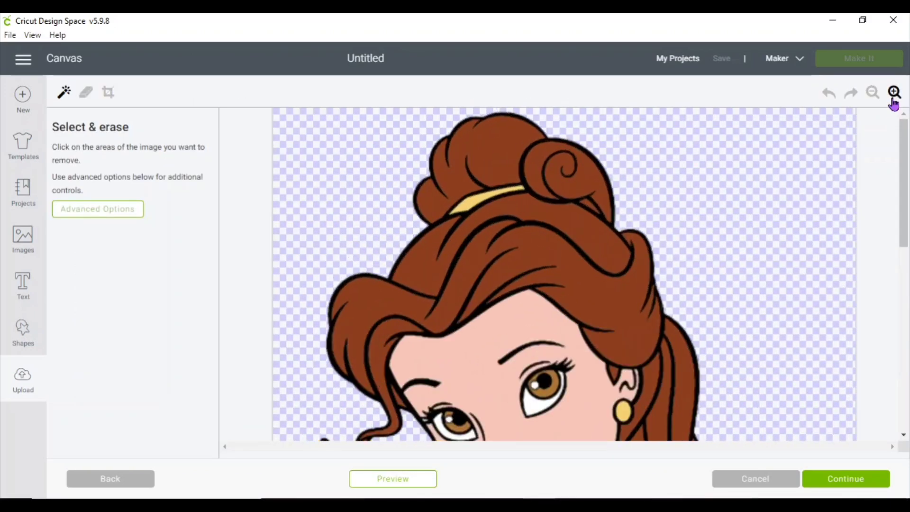
{"action": "left_click", "coordinate": [894, 93]}
{"action": "left_click", "coordinate": [65, 213]}
{"action": "double_click", "coordinate": [90, 294]}
{"action": "type", "text": "75"}
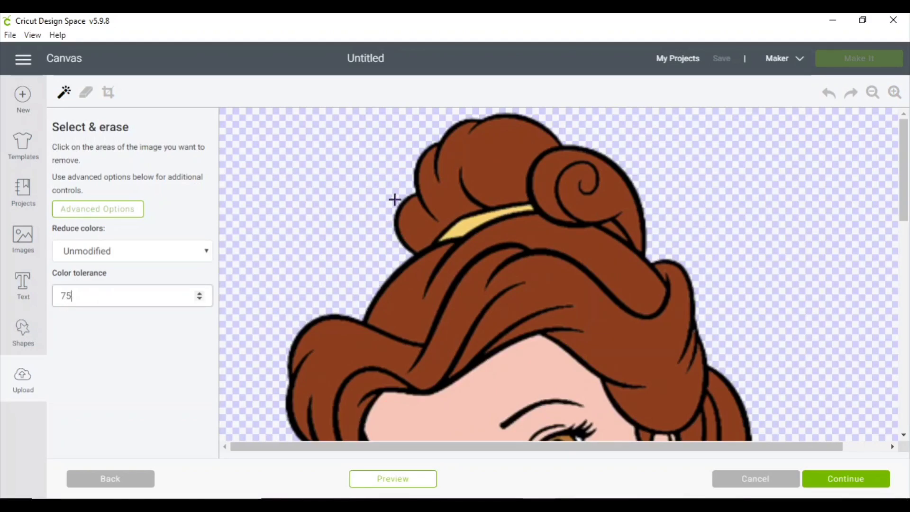
Step: Erase the hair bun, strand behind it, yellow headband and forehead hair
{"action": "left_click", "coordinate": [498, 173]}
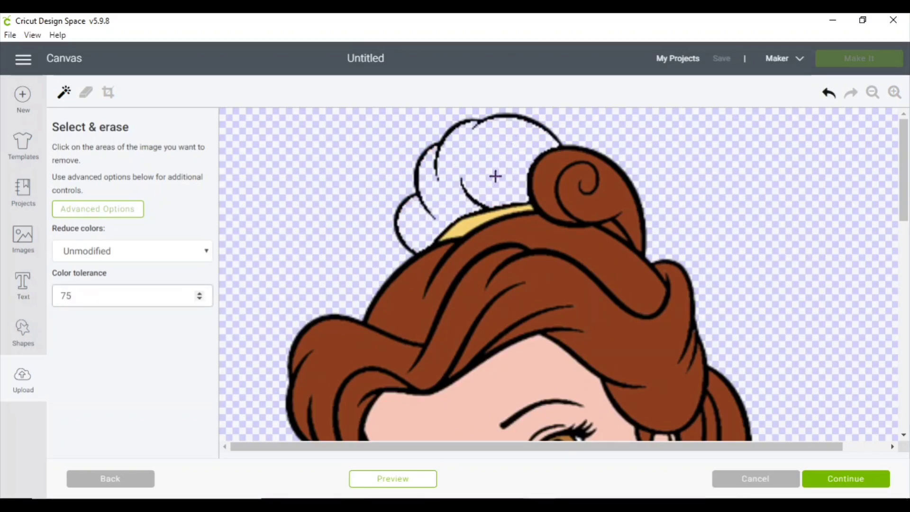
{"action": "left_click", "coordinate": [617, 193]}
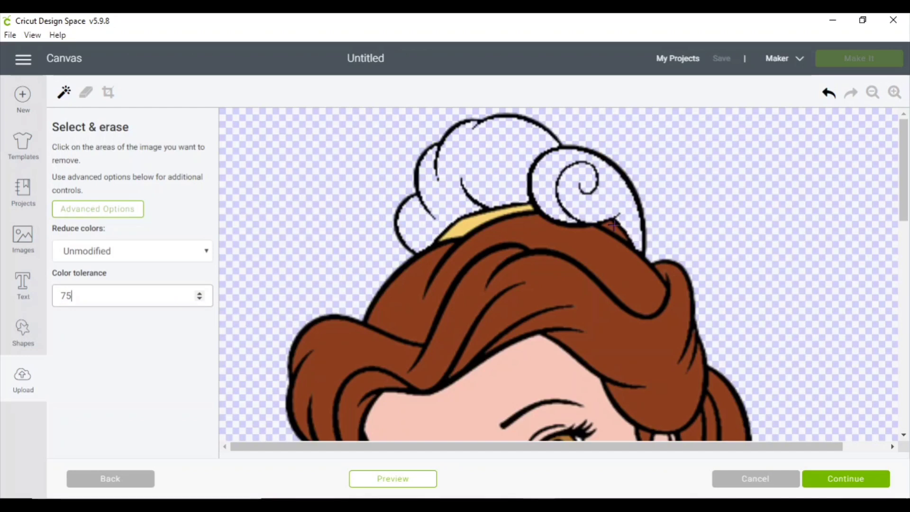
{"action": "left_click", "coordinate": [599, 258]}
{"action": "left_click", "coordinate": [474, 224]}
{"action": "left_click", "coordinate": [487, 280]}
Step: Erase the right-side hair strips, face skin, ear patch and large left hair strand
{"action": "scroll", "coordinate": [650, 322], "scroll_direction": "down", "scroll_amount": 1}
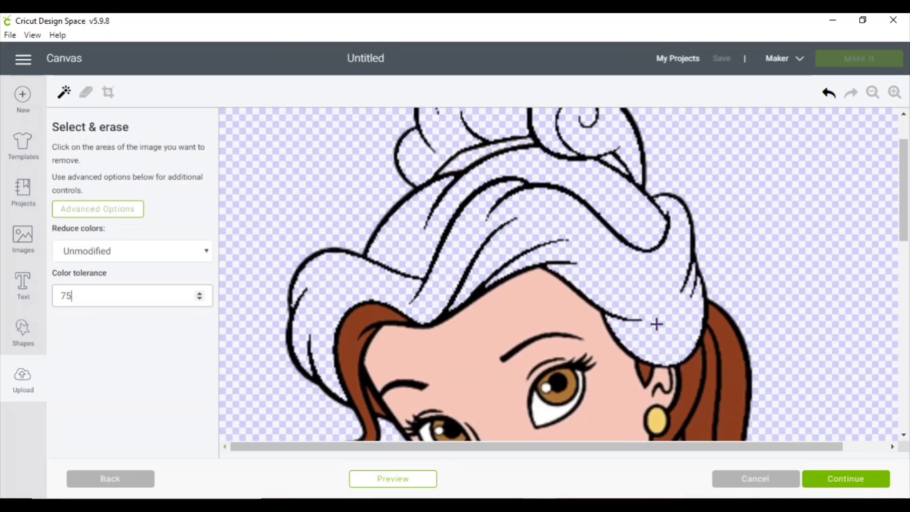
{"action": "left_click", "coordinate": [718, 365]}
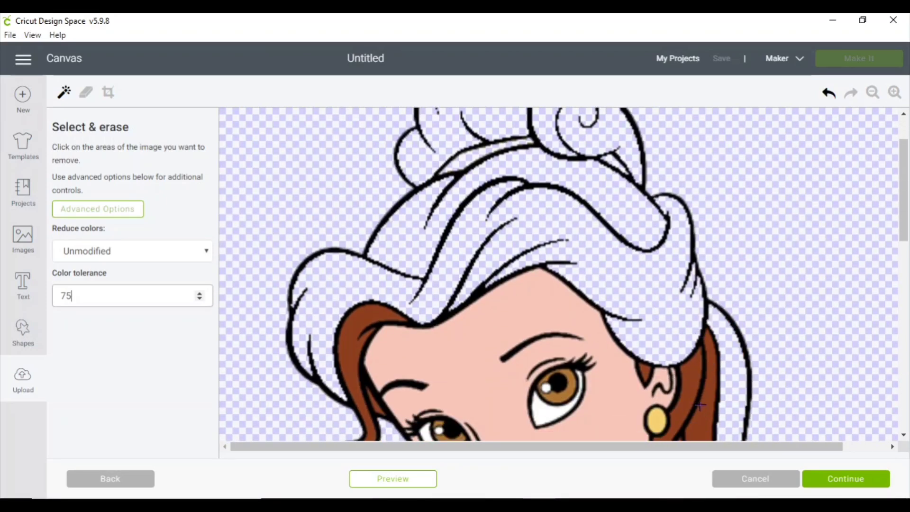
{"action": "left_click", "coordinate": [701, 436]}
{"action": "left_click", "coordinate": [680, 399]}
{"action": "left_click", "coordinate": [658, 378]}
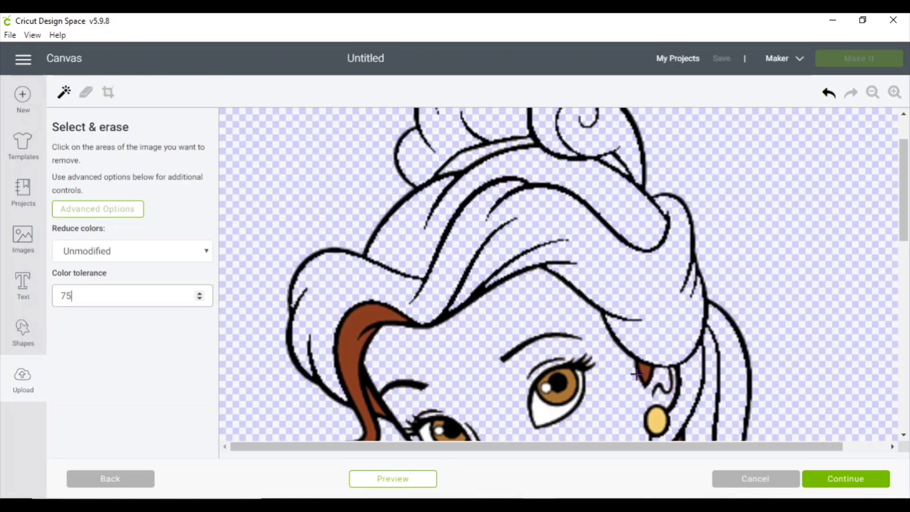
{"action": "left_click", "coordinate": [645, 373]}
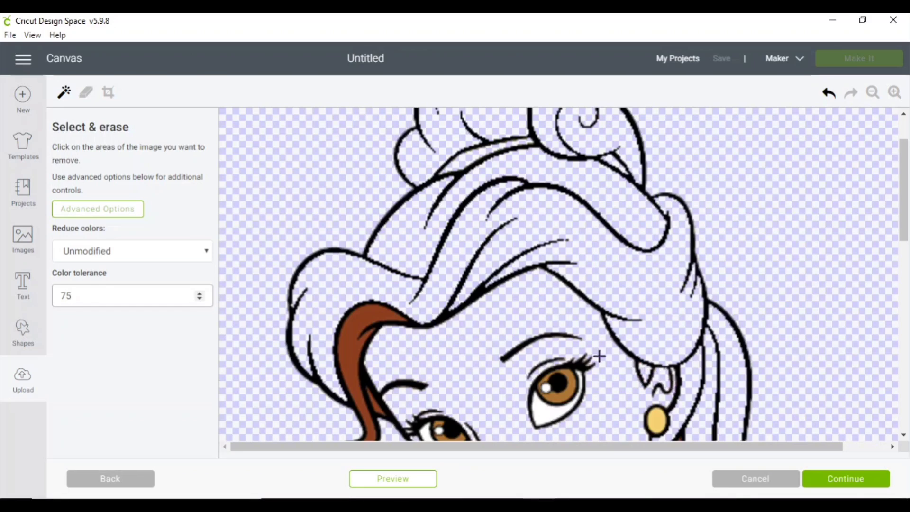
{"action": "left_click", "coordinate": [353, 335]}
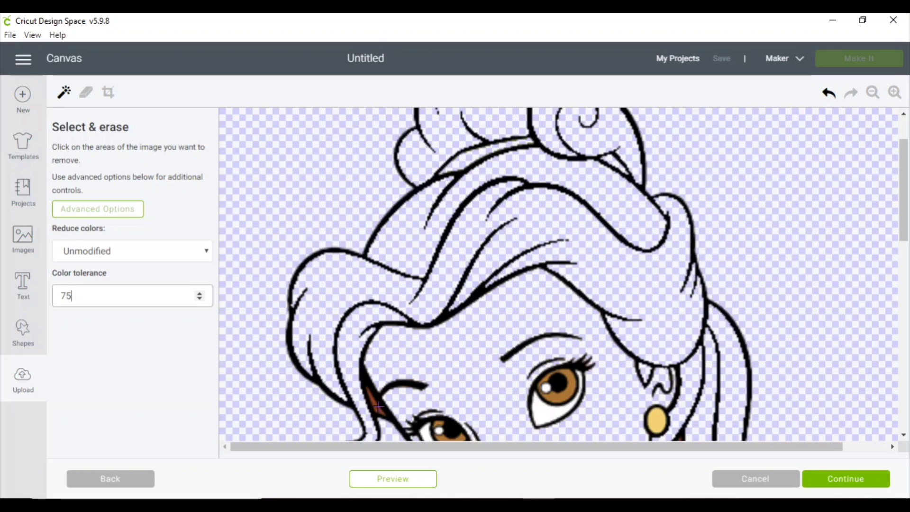
{"action": "left_click", "coordinate": [377, 408]}
Step: Erase the earring fill, remaining brown hair strands near the neck, the curl and a small dot
{"action": "left_click", "coordinate": [380, 481]}
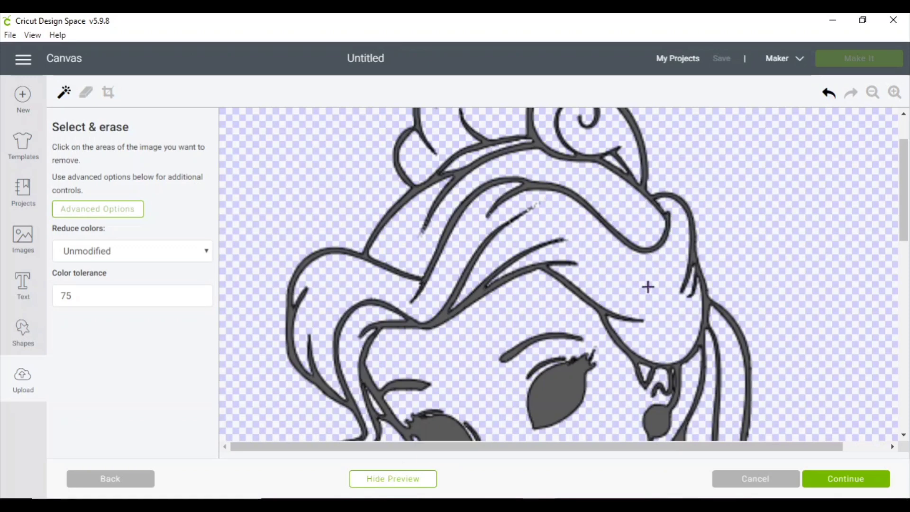
{"action": "scroll", "coordinate": [670, 306], "scroll_direction": "down", "scroll_amount": 6}
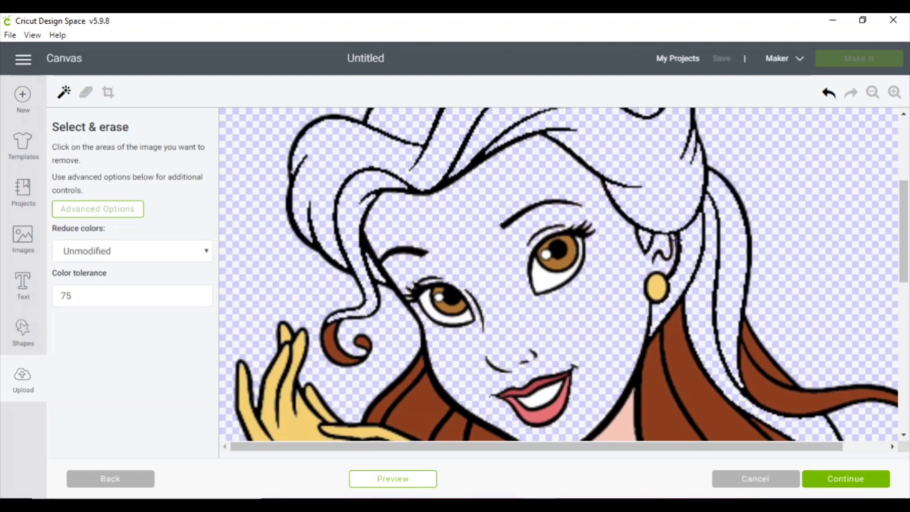
{"action": "left_click", "coordinate": [655, 291]}
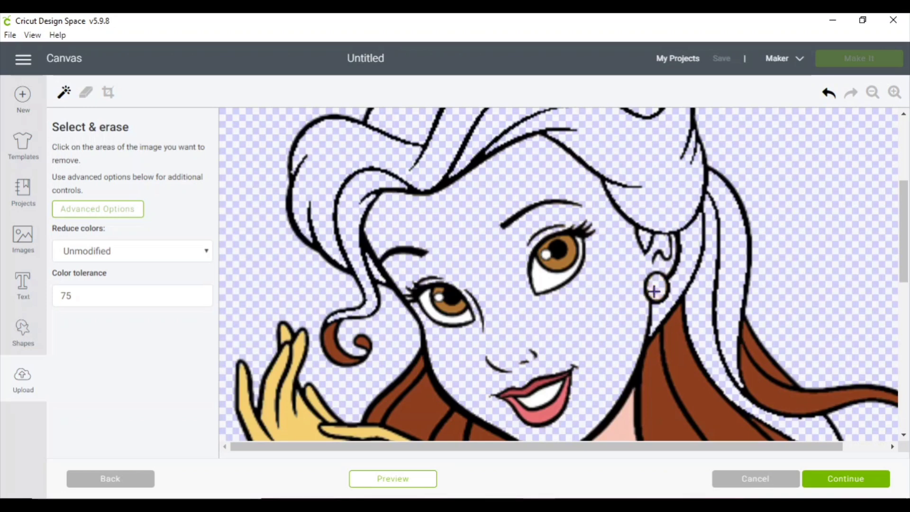
{"action": "left_click", "coordinate": [757, 358]}
{"action": "left_click", "coordinate": [753, 382]}
{"action": "left_click", "coordinate": [704, 405]}
{"action": "left_click", "coordinate": [661, 415]}
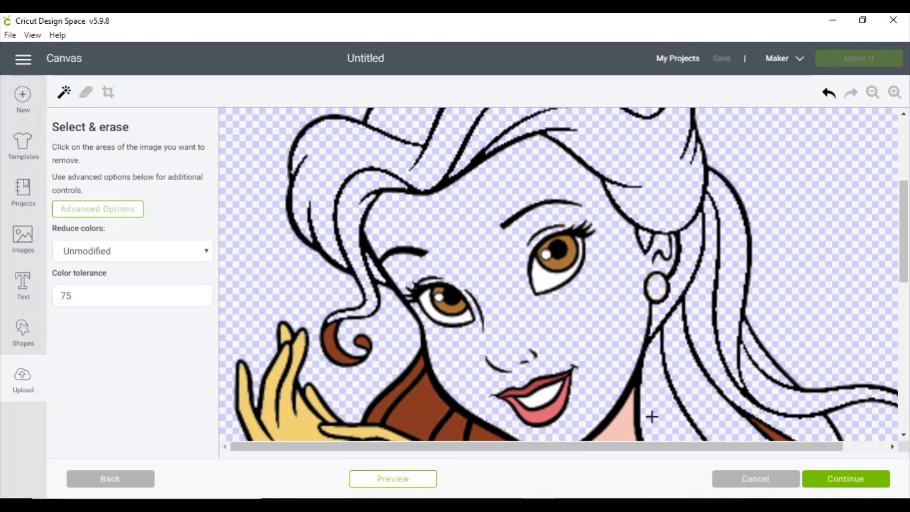
{"action": "left_click", "coordinate": [402, 393]}
{"action": "left_click", "coordinate": [398, 390]}
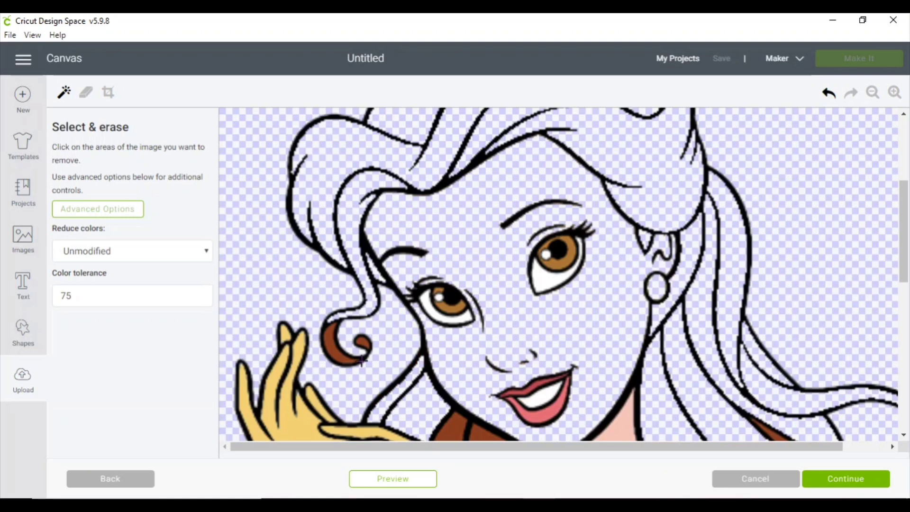
{"action": "left_click", "coordinate": [331, 347]}
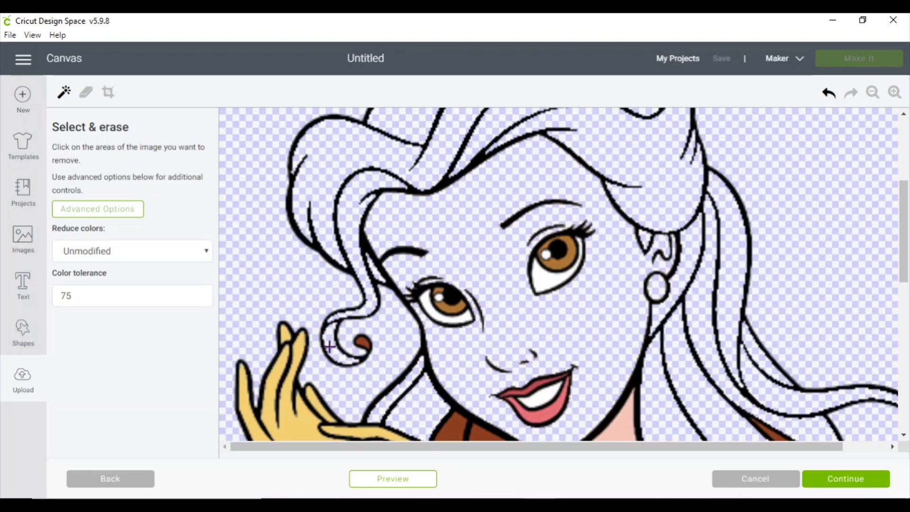
{"action": "left_click", "coordinate": [362, 342]}
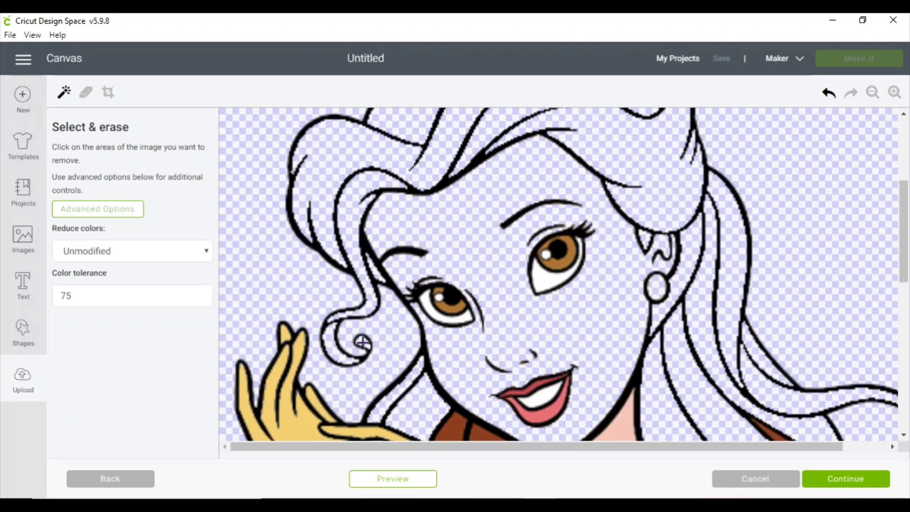
Step: Check the cut preview, then erase the white and brown iris of the right eye
{"action": "left_click", "coordinate": [371, 478]}
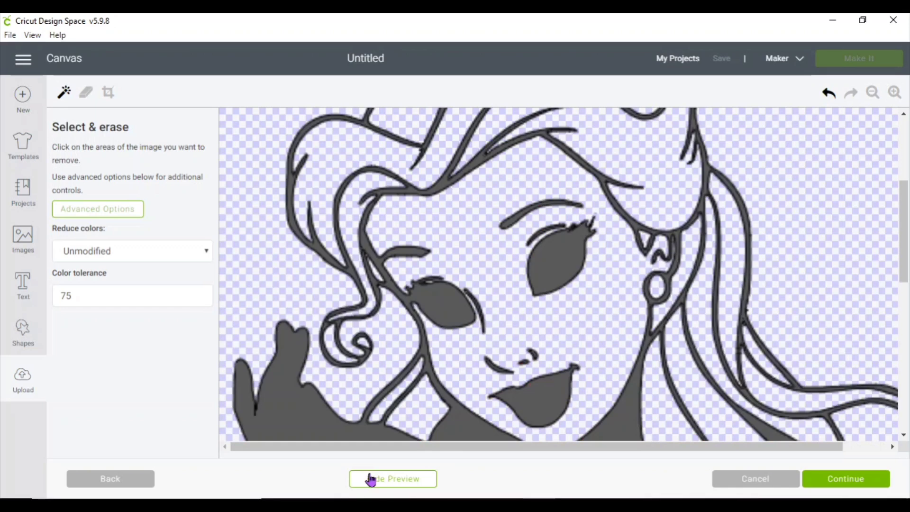
{"action": "left_click", "coordinate": [370, 480]}
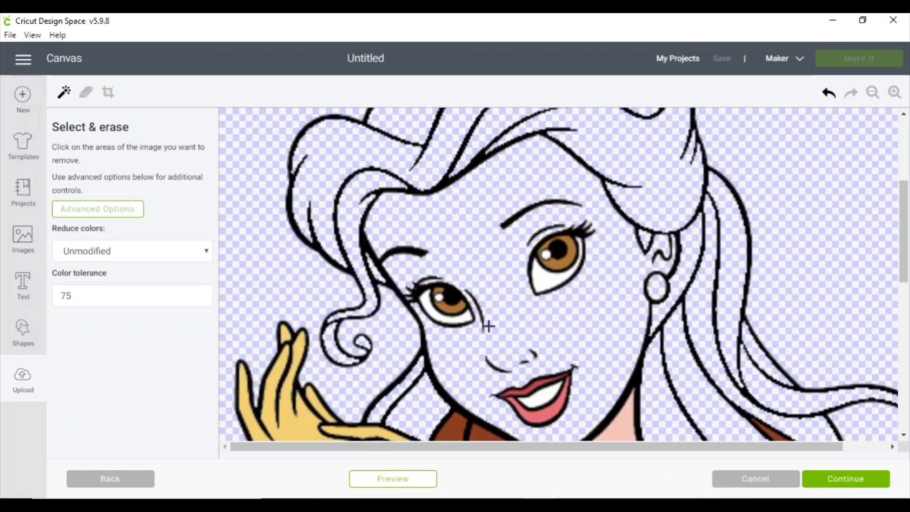
{"action": "left_click", "coordinate": [549, 282]}
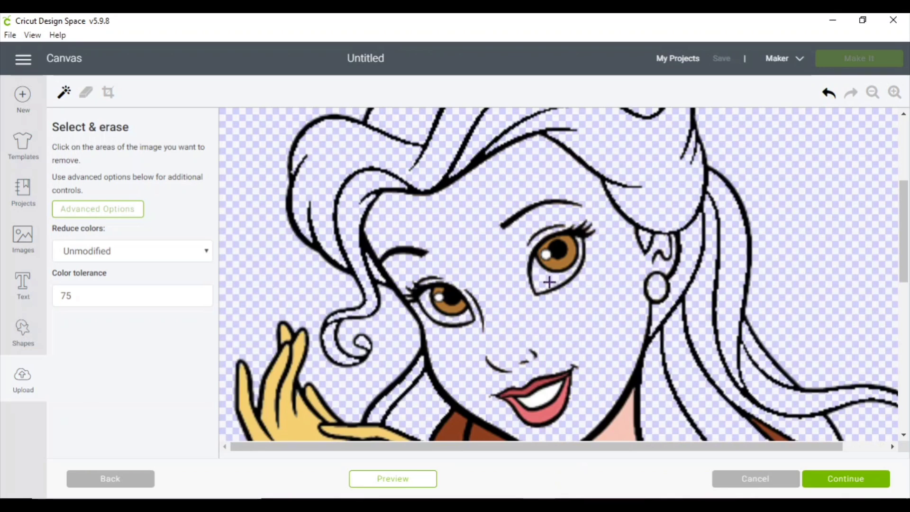
{"action": "left_click", "coordinate": [566, 258]}
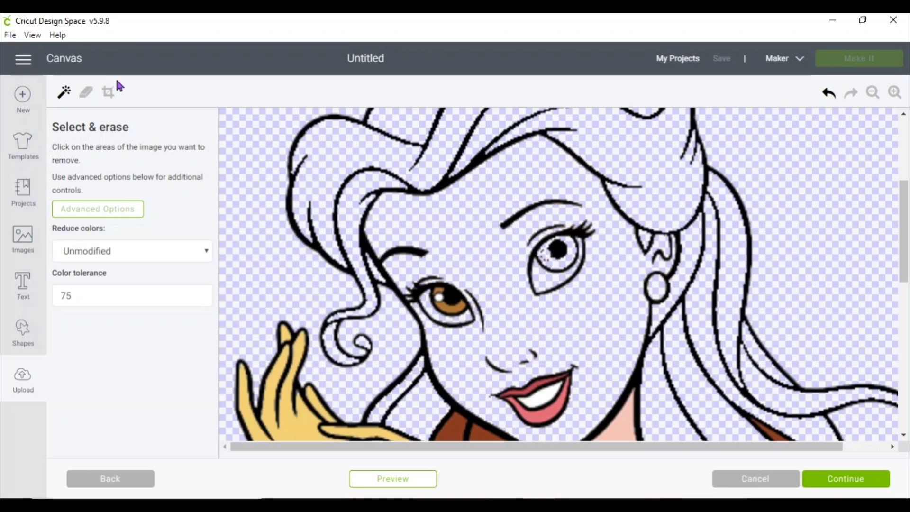
Step: Erase the left eye's brown iris, undoing an accidental outline erase
{"action": "left_click", "coordinate": [86, 92]}
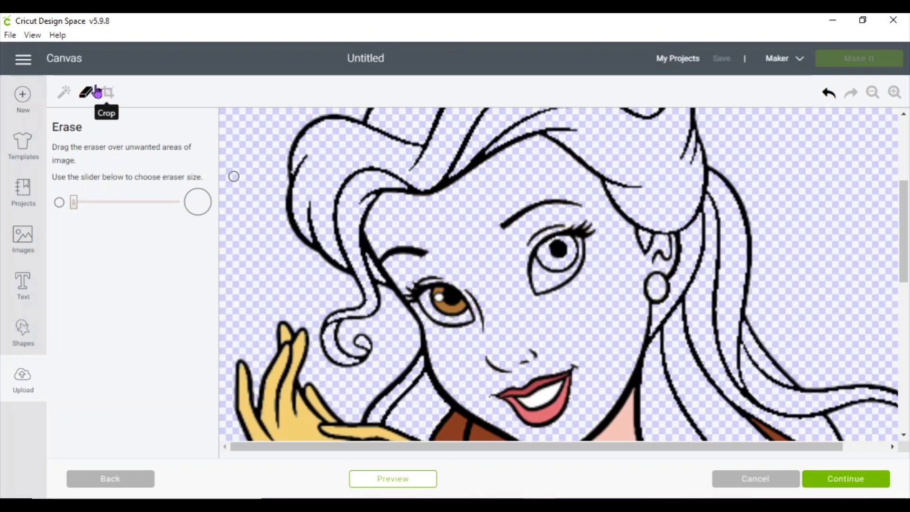
{"action": "left_click", "coordinate": [64, 92]}
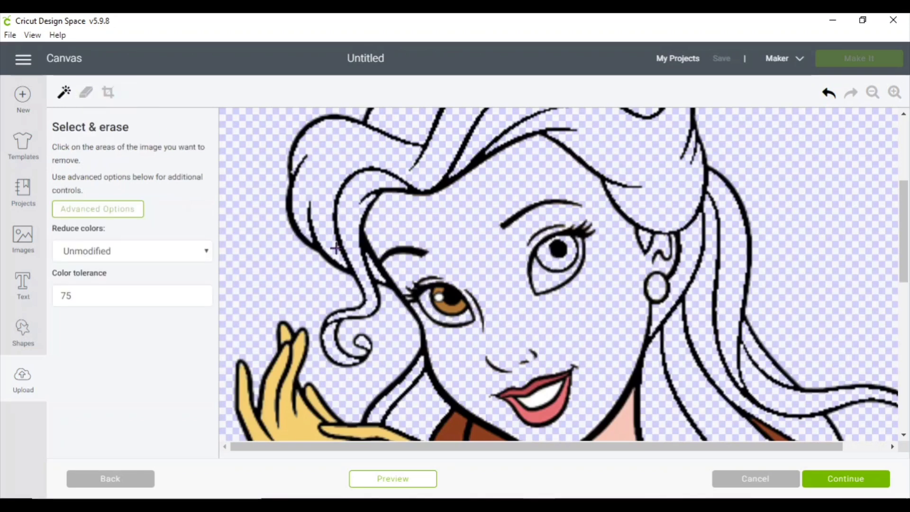
{"action": "left_click", "coordinate": [460, 307]}
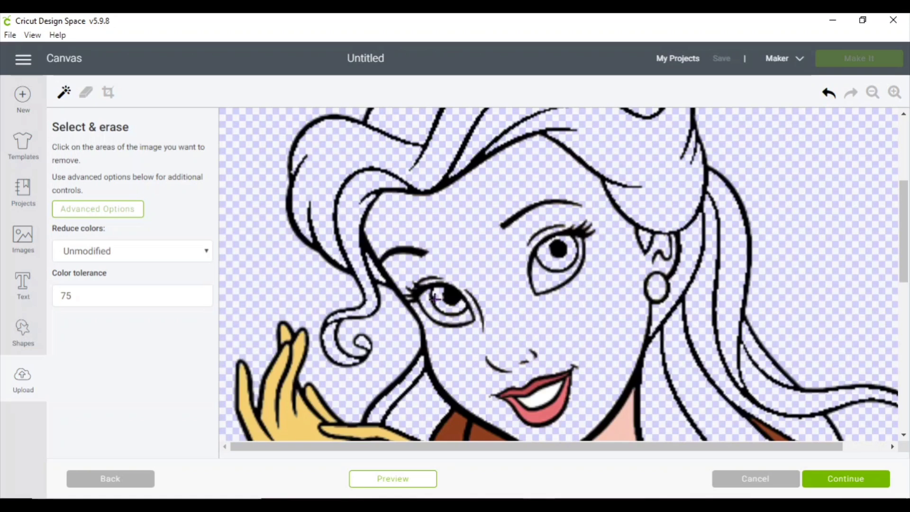
{"action": "left_click", "coordinate": [435, 299]}
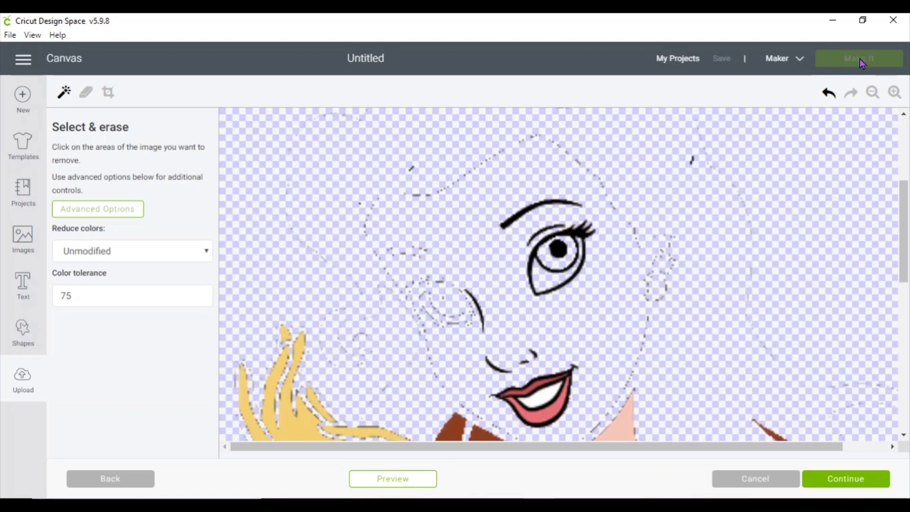
{"action": "left_click", "coordinate": [829, 92]}
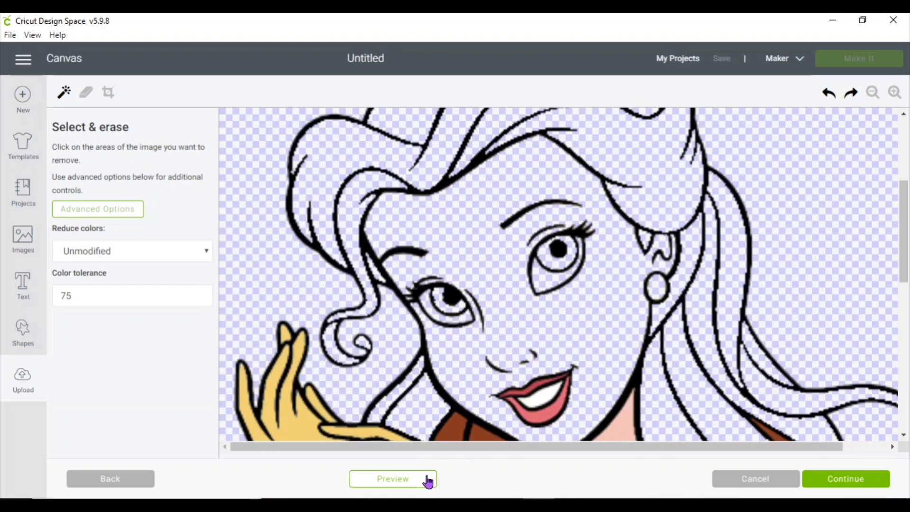
Step: Toggle the cut preview several times to check what colour remains
{"action": "left_click", "coordinate": [411, 478]}
{"action": "left_click", "coordinate": [413, 478]}
{"action": "left_click", "coordinate": [420, 478]}
{"action": "left_click", "coordinate": [421, 478]}
{"action": "left_click", "coordinate": [400, 479]}
{"action": "left_click", "coordinate": [401, 480]}
{"action": "left_click", "coordinate": [414, 486]}
{"action": "left_click", "coordinate": [415, 485]}
Step: Erase the red lips and the yellow hands, arm, sleeves and forearm
{"action": "left_click", "coordinate": [551, 416]}
{"action": "scroll", "coordinate": [380, 331], "scroll_direction": "down", "scroll_amount": 5}
{"action": "left_click", "coordinate": [288, 138]}
{"action": "left_click", "coordinate": [327, 319]}
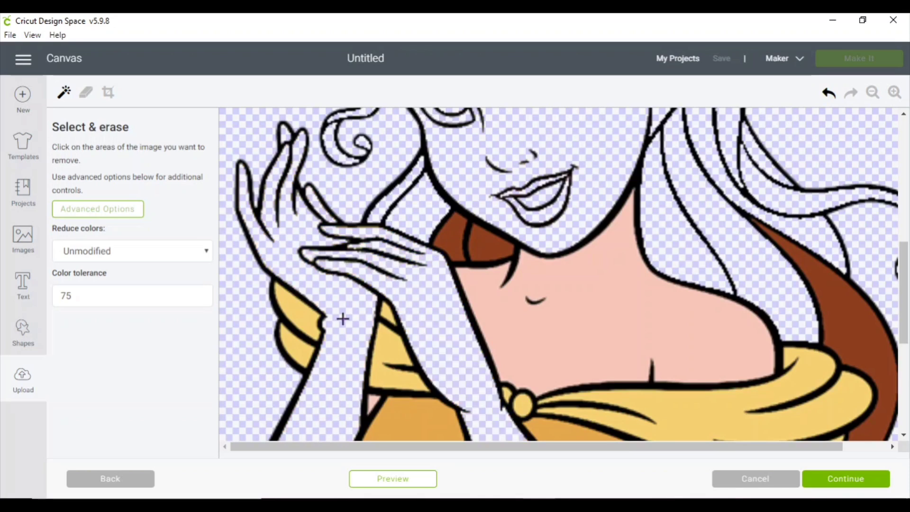
{"action": "left_click", "coordinate": [296, 339]}
{"action": "left_click", "coordinate": [391, 350]}
{"action": "left_click", "coordinate": [388, 315]}
Step: Erase the pink chest, chin hair, orange bodice, brooch, yellow sash and right hair colour
{"action": "left_click", "coordinate": [586, 327]}
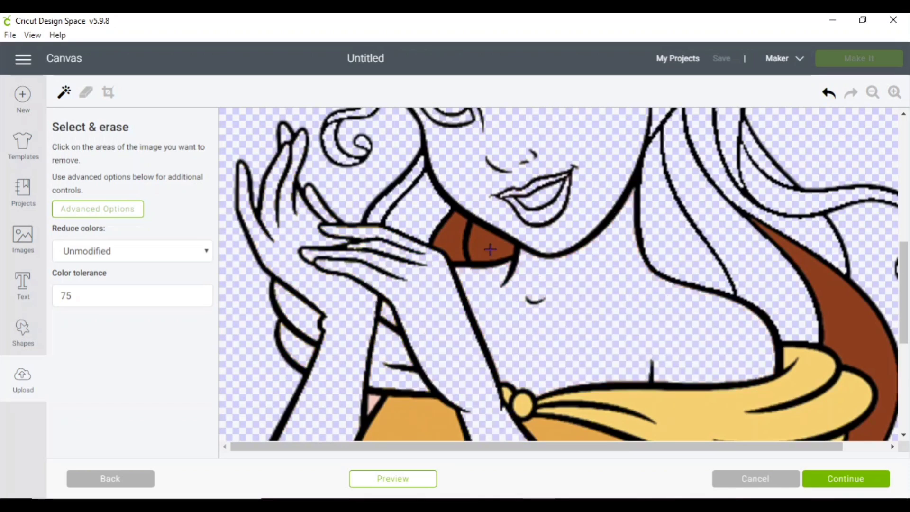
{"action": "left_click", "coordinate": [490, 249]}
{"action": "left_click", "coordinate": [370, 403]}
{"action": "left_click", "coordinate": [390, 419]}
{"action": "left_click", "coordinate": [511, 392]}
{"action": "left_click", "coordinate": [678, 415]}
{"action": "left_click", "coordinate": [830, 304]}
Step: Erase the leftover orange, pink and brown patches on the dress and lower hair curls
{"action": "scroll", "coordinate": [758, 332], "scroll_direction": "down", "scroll_amount": 3}
{"action": "left_click", "coordinate": [801, 394]}
{"action": "left_click", "coordinate": [754, 393]}
{"action": "left_click", "coordinate": [692, 360]}
{"action": "left_click", "coordinate": [578, 332]}
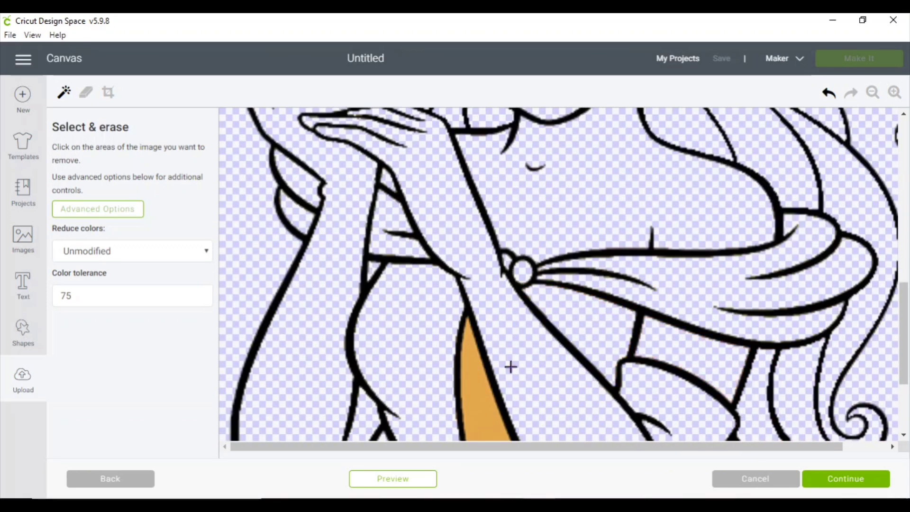
{"action": "left_click", "coordinate": [483, 404]}
{"action": "scroll", "coordinate": [502, 403], "scroll_direction": "down", "scroll_amount": 3}
{"action": "left_click", "coordinate": [466, 367]}
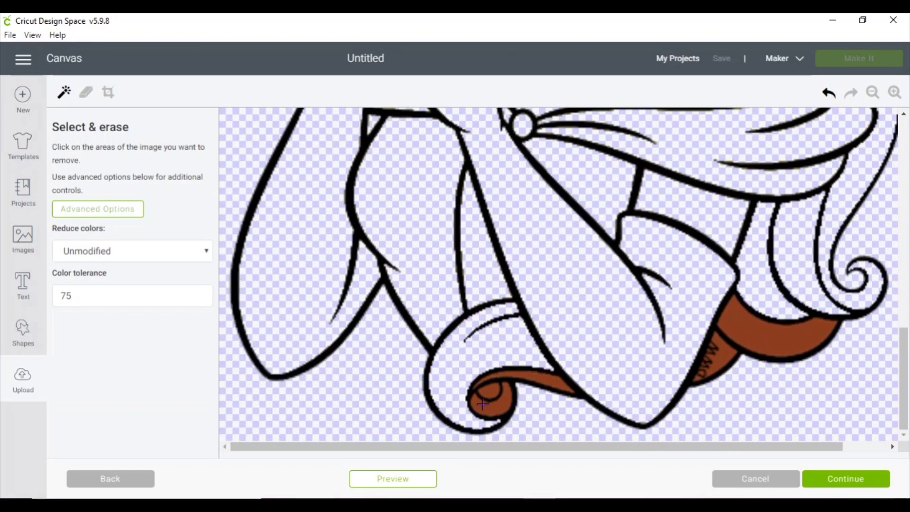
{"action": "left_click", "coordinate": [550, 384]}
{"action": "left_click", "coordinate": [778, 327]}
{"action": "left_click", "coordinate": [725, 357]}
Step: Brush away stray grey marks at the lower edge and preview the whole figure zoomed out
{"action": "left_click", "coordinate": [86, 92]}
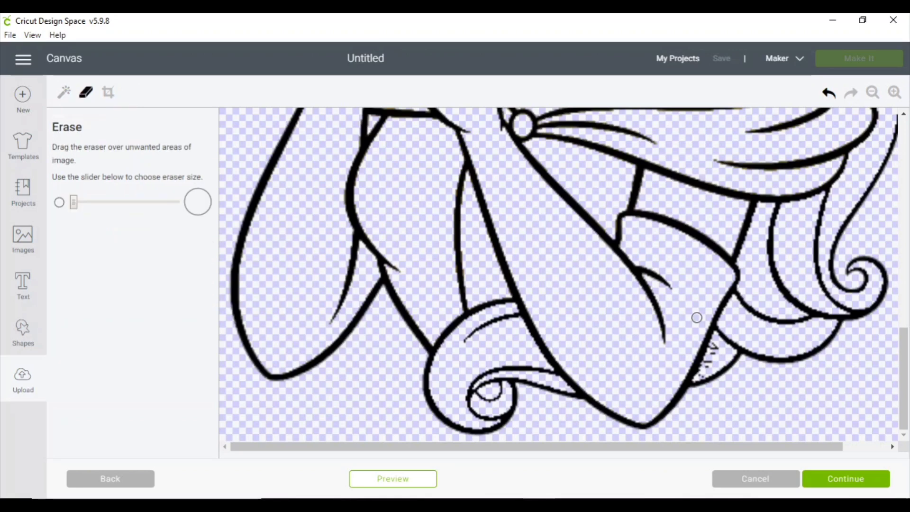
{"action": "left_click_drag", "start_coordinate": [713, 351], "coordinate": [709, 369]}
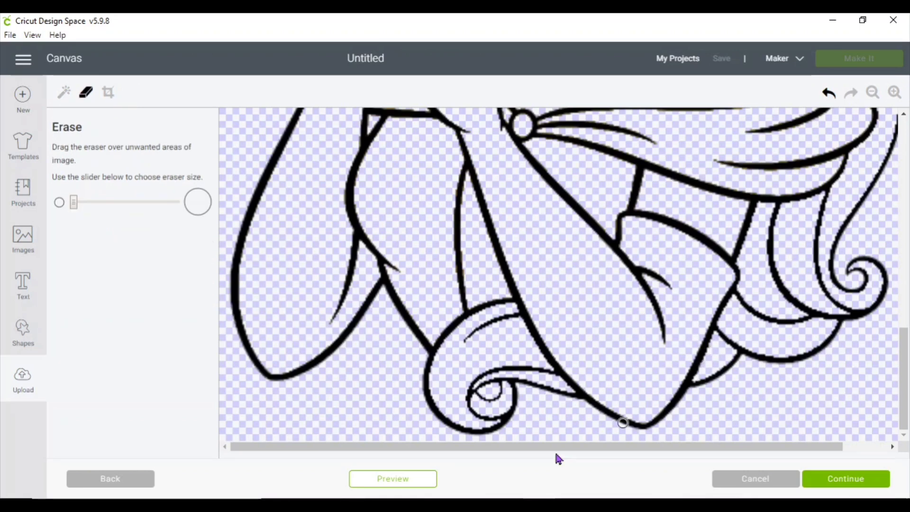
{"action": "left_click", "coordinate": [415, 484]}
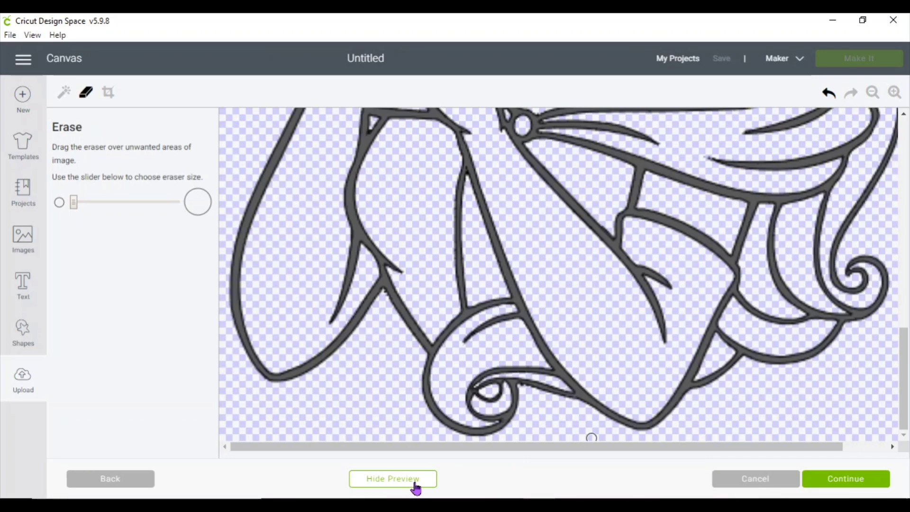
{"action": "left_click", "coordinate": [416, 488]}
{"action": "left_click_drag", "start_coordinate": [457, 447], "coordinate": [501, 447]}
{"action": "scroll", "coordinate": [558, 275], "scroll_direction": "up", "scroll_amount": 10}
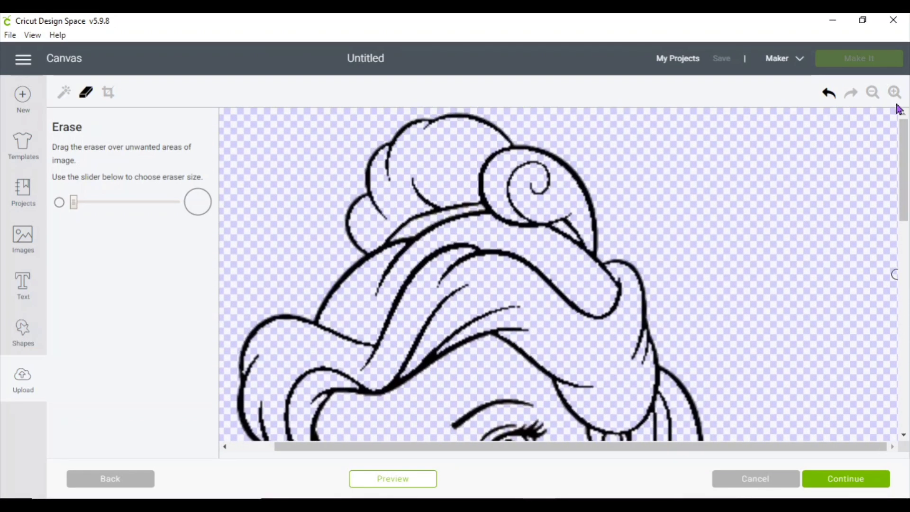
{"action": "scroll", "coordinate": [715, 218], "scroll_direction": "down", "scroll_amount": 5}
{"action": "left_click", "coordinate": [872, 92]}
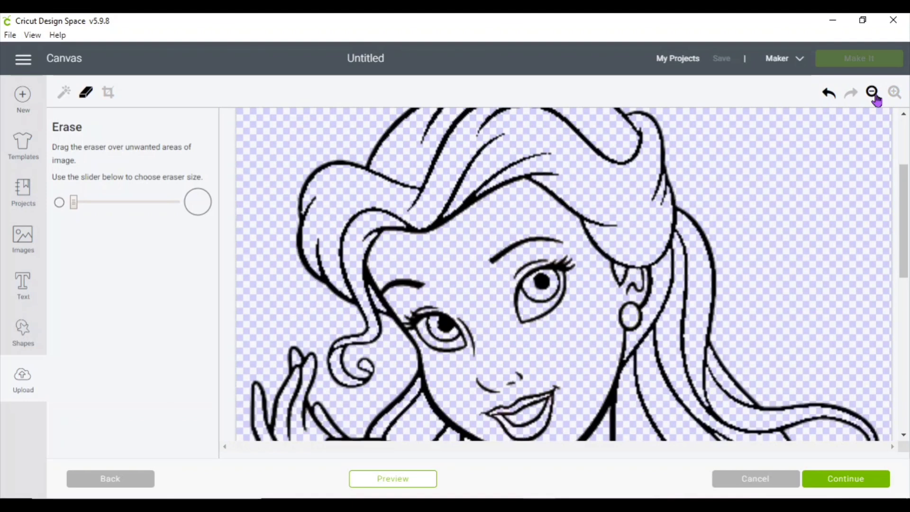
{"action": "left_click", "coordinate": [873, 92]}
{"action": "left_click", "coordinate": [872, 92]}
{"action": "left_click", "coordinate": [368, 483]}
{"action": "scroll", "coordinate": [813, 406], "scroll_direction": "up", "scroll_amount": 3}
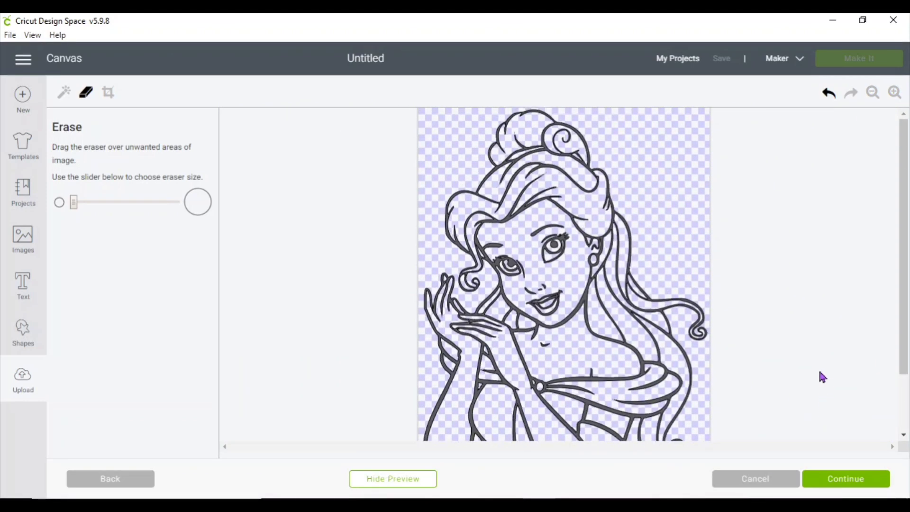
Step: Choose to save it as a Cut image and name it 'belle'
{"action": "left_click", "coordinate": [835, 484]}
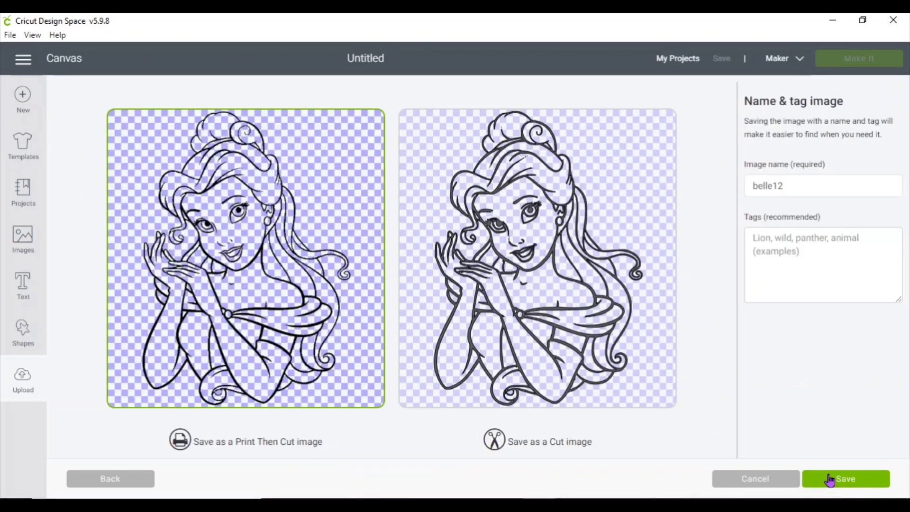
{"action": "left_click", "coordinate": [542, 268]}
{"action": "left_click", "coordinate": [800, 183]}
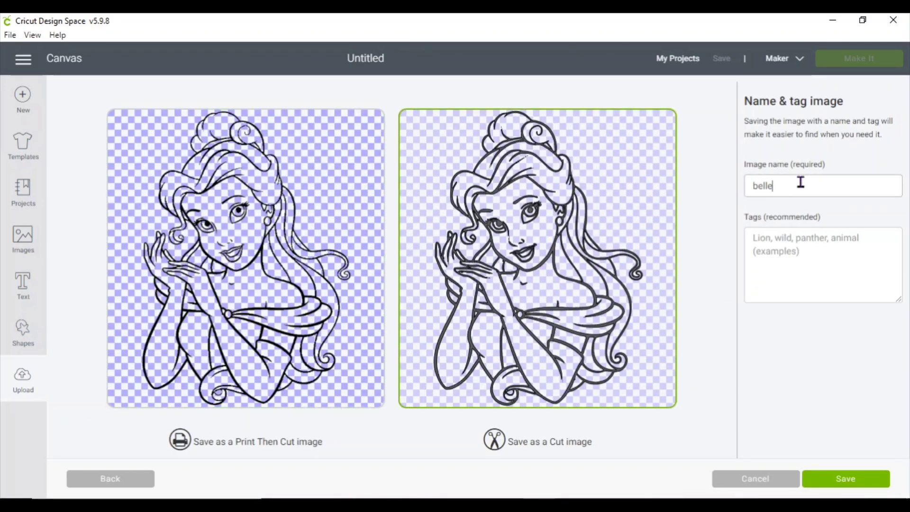
Step: Save the image, insert it onto the canvas and resize it to 6.964 × 9.836 at top-left
{"action": "left_click", "coordinate": [869, 480]}
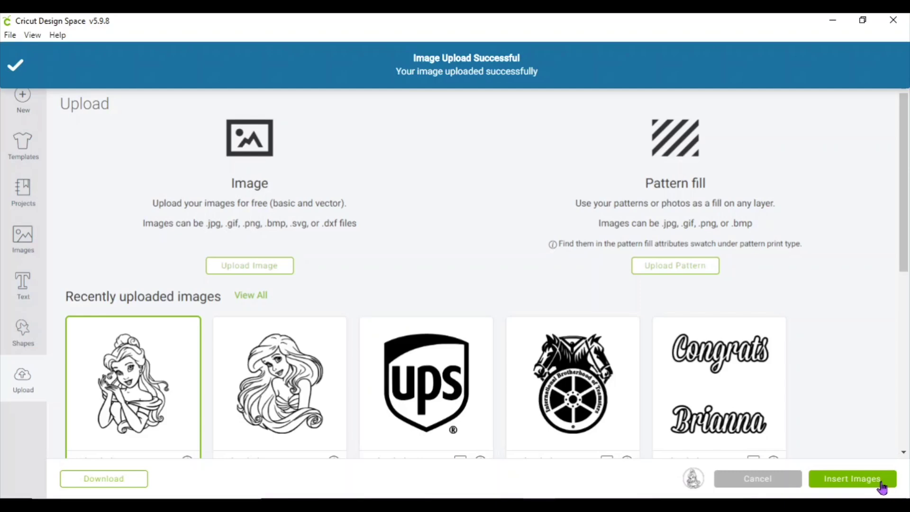
{"action": "left_click", "coordinate": [854, 479]}
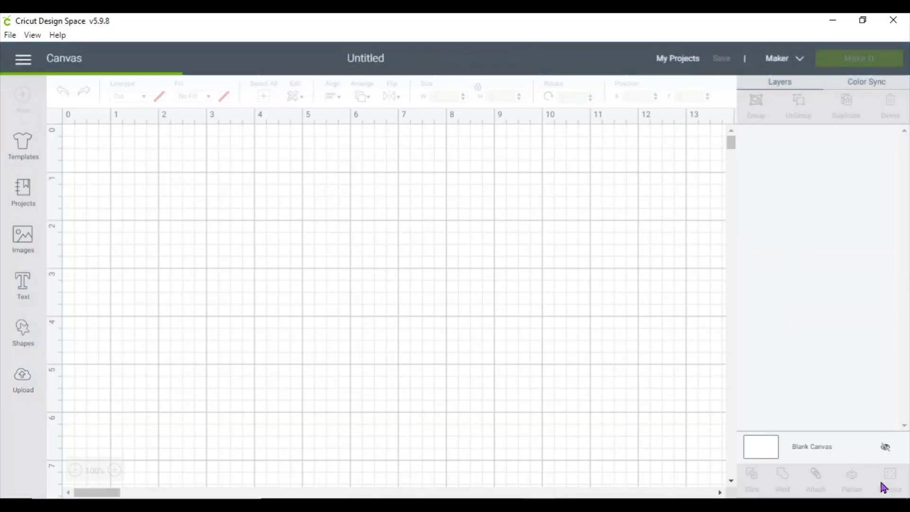
{"action": "left_click", "coordinate": [75, 470]}
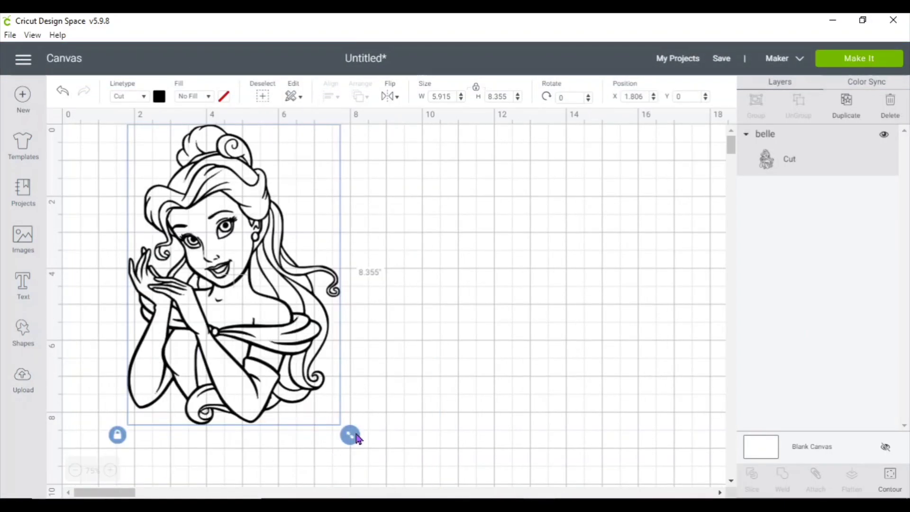
{"action": "left_click_drag", "start_coordinate": [350, 435], "coordinate": [388, 484]}
{"action": "left_click_drag", "start_coordinate": [301, 395], "coordinate": [279, 379]}
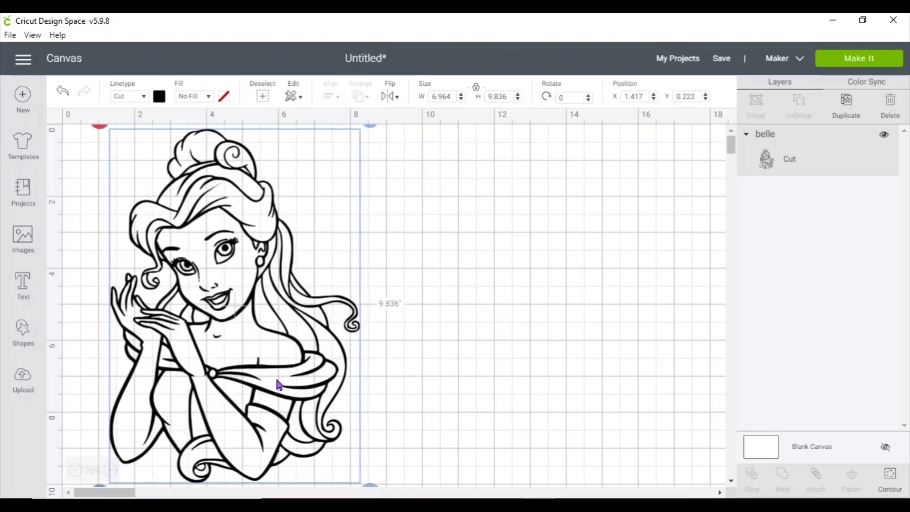
Step: Duplicate Belle four times, moving a copy to the right side of the canvas
{"action": "left_click", "coordinate": [849, 105]}
{"action": "left_click_drag", "start_coordinate": [284, 332], "coordinate": [721, 332]}
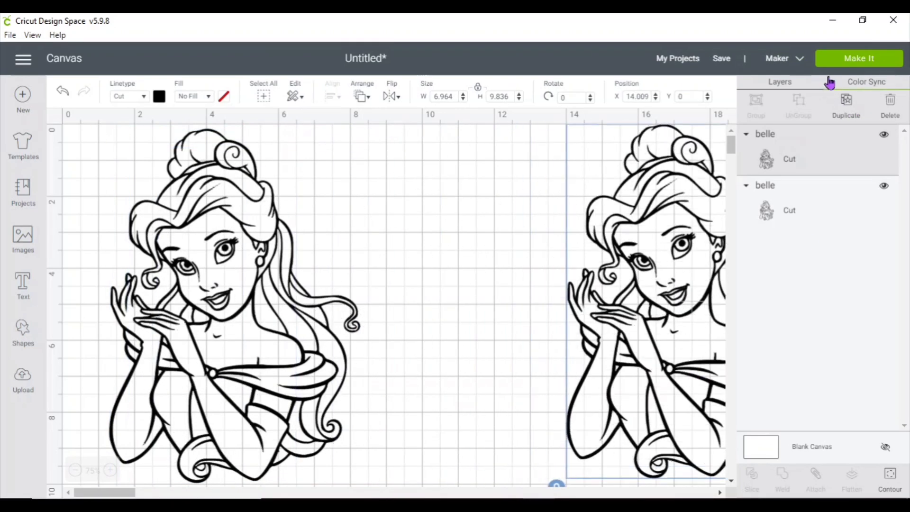
{"action": "left_click", "coordinate": [843, 112]}
{"action": "left_click", "coordinate": [843, 113]}
{"action": "left_click", "coordinate": [843, 113]}
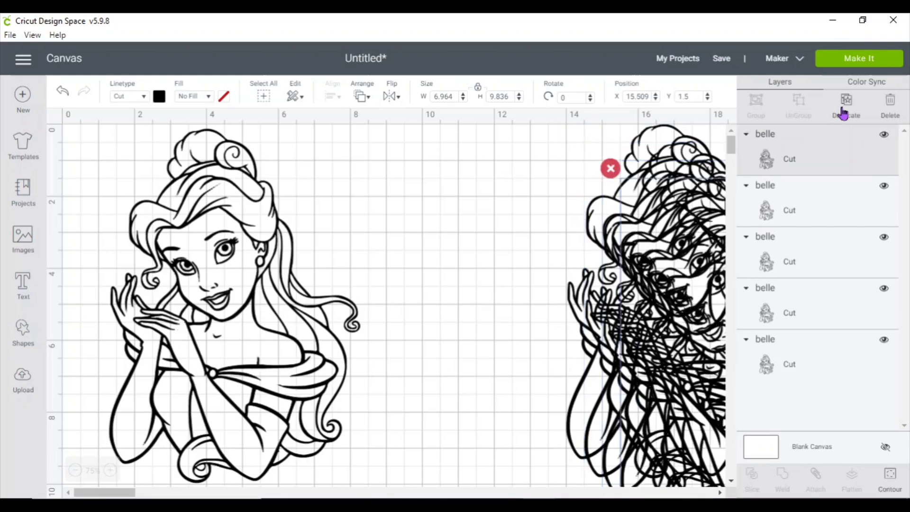
{"action": "left_click", "coordinate": [272, 335]}
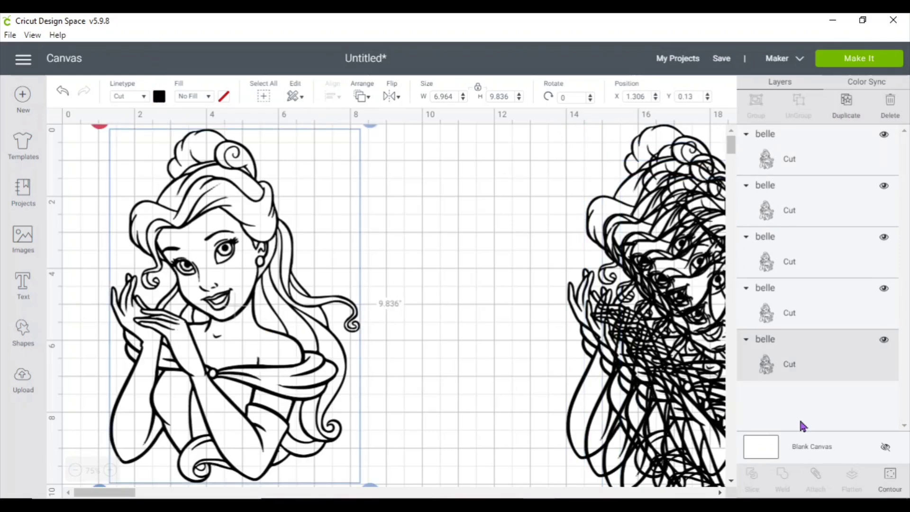
Step: Hide all contours on the left Belle to make a solid black silhouette
{"action": "left_click", "coordinate": [886, 483]}
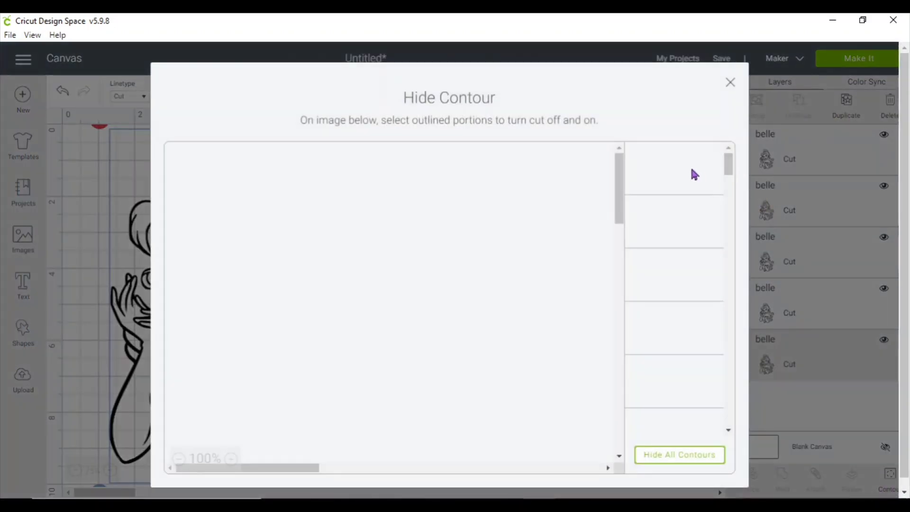
{"action": "left_click", "coordinate": [677, 457]}
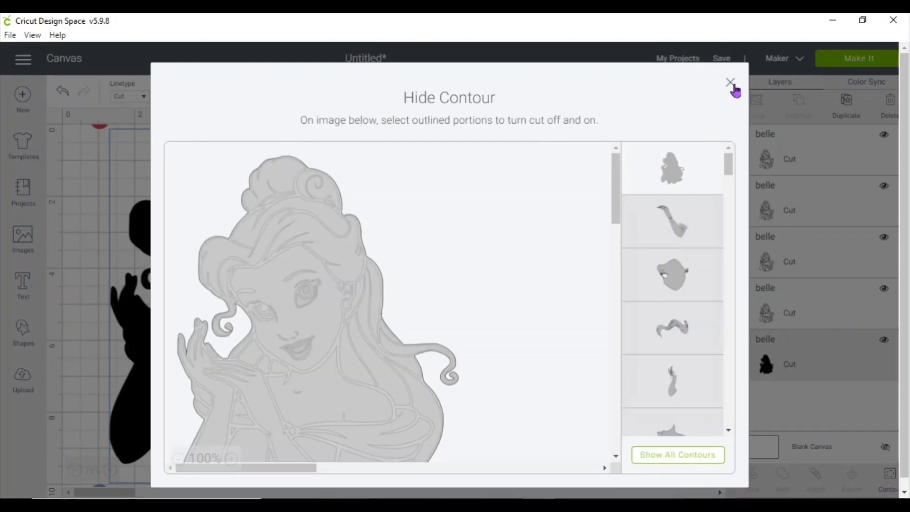
{"action": "left_click", "coordinate": [732, 85]}
Step: Move a copy beside the silhouette and set its line colour to brown
{"action": "left_click", "coordinate": [803, 173]}
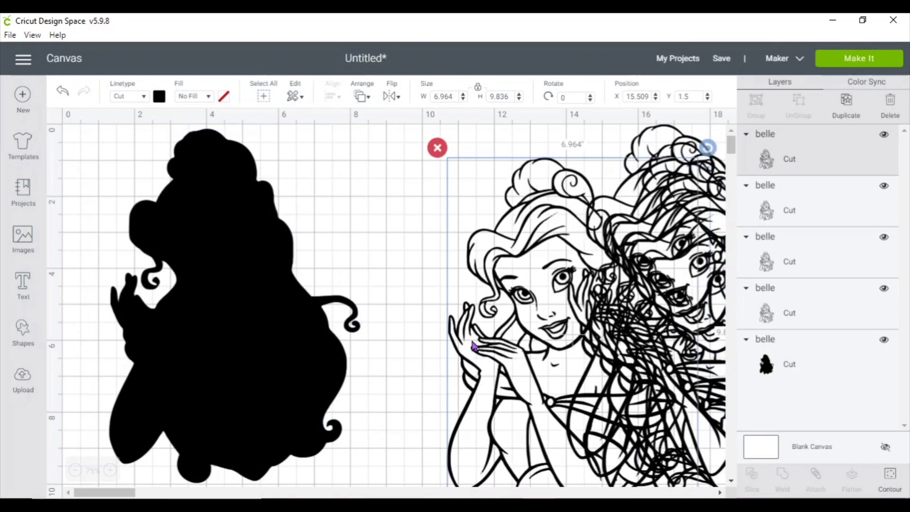
{"action": "left_click_drag", "start_coordinate": [461, 336], "coordinate": [388, 310]}
{"action": "left_click", "coordinate": [159, 96]}
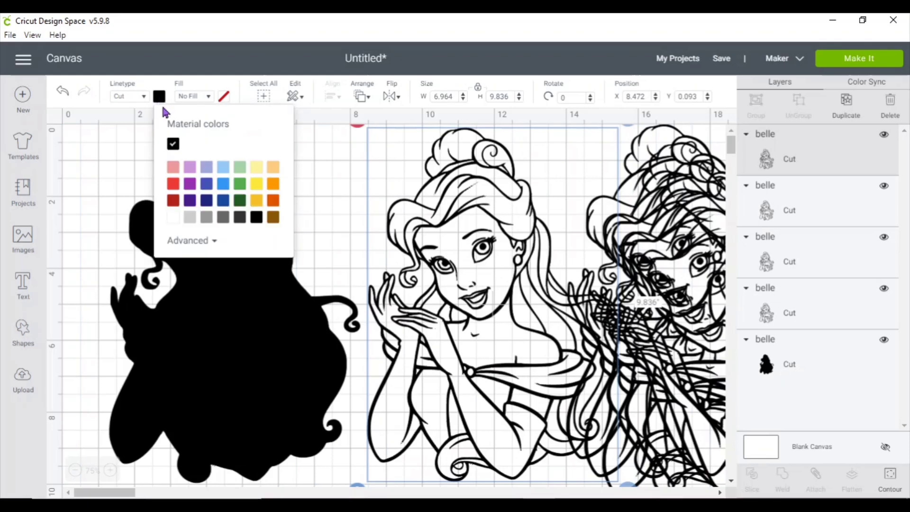
{"action": "left_click", "coordinate": [273, 217]}
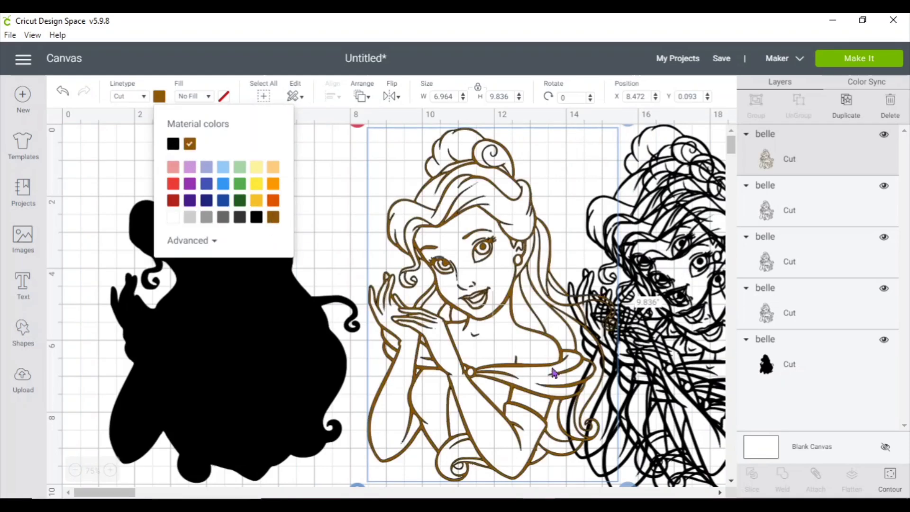
{"action": "left_click", "coordinate": [892, 480]}
Step: Hide all brown-copy contours except the wavy hair, neck pieces and strand below the ear
{"action": "left_click", "coordinate": [892, 480]}
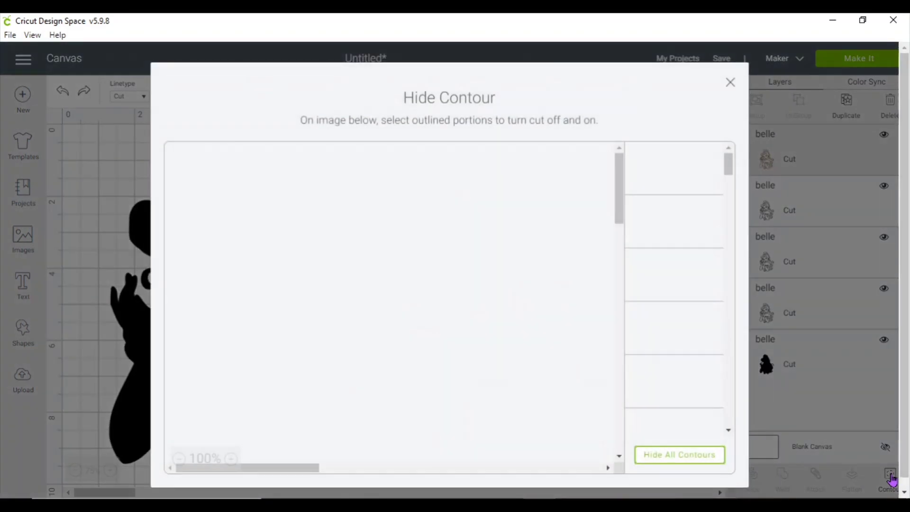
{"action": "left_click", "coordinate": [711, 463]}
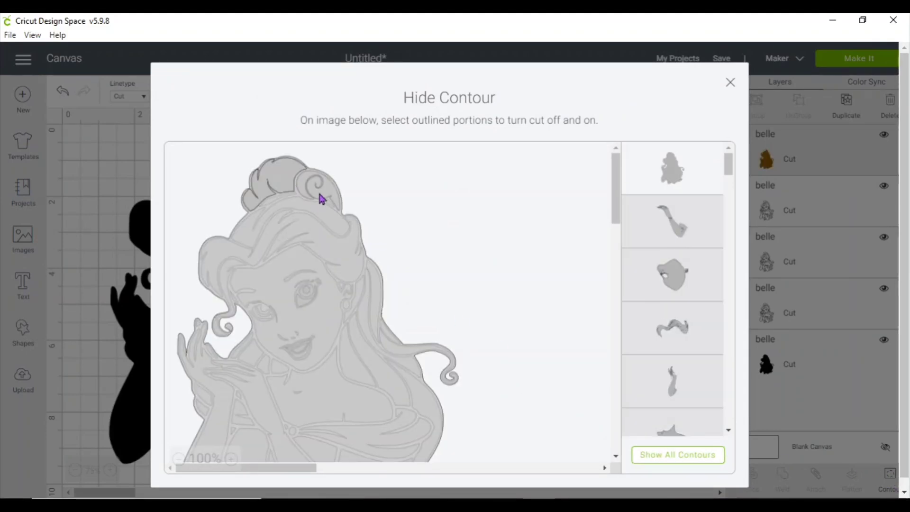
{"action": "left_click", "coordinate": [351, 258]}
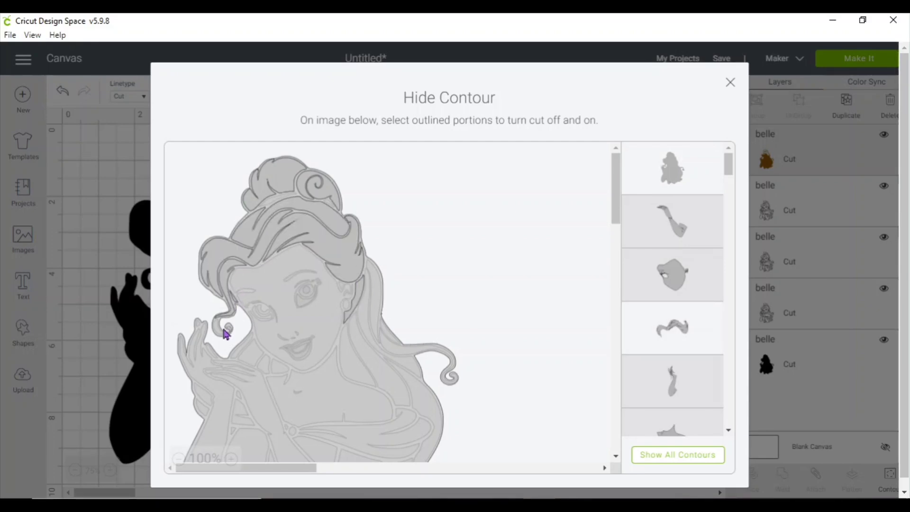
{"action": "left_click", "coordinate": [261, 356]}
{"action": "left_click", "coordinate": [284, 370]}
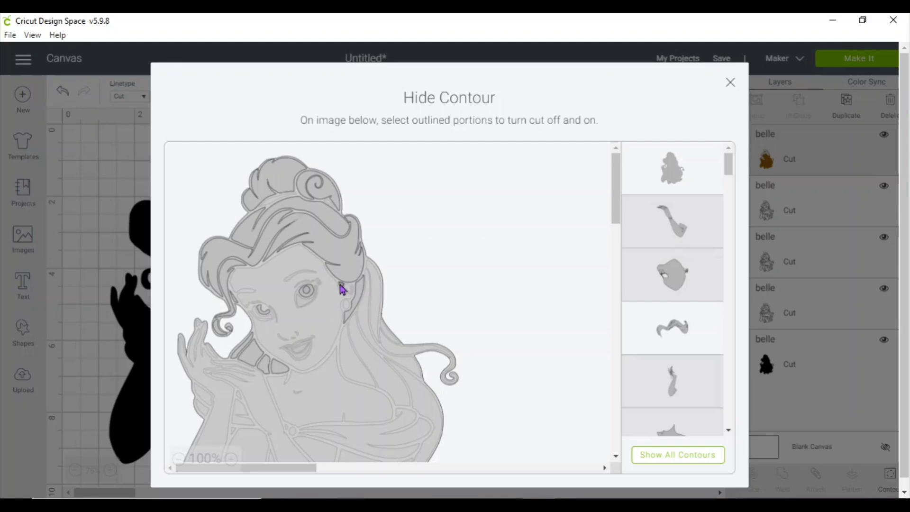
{"action": "left_click", "coordinate": [359, 340]}
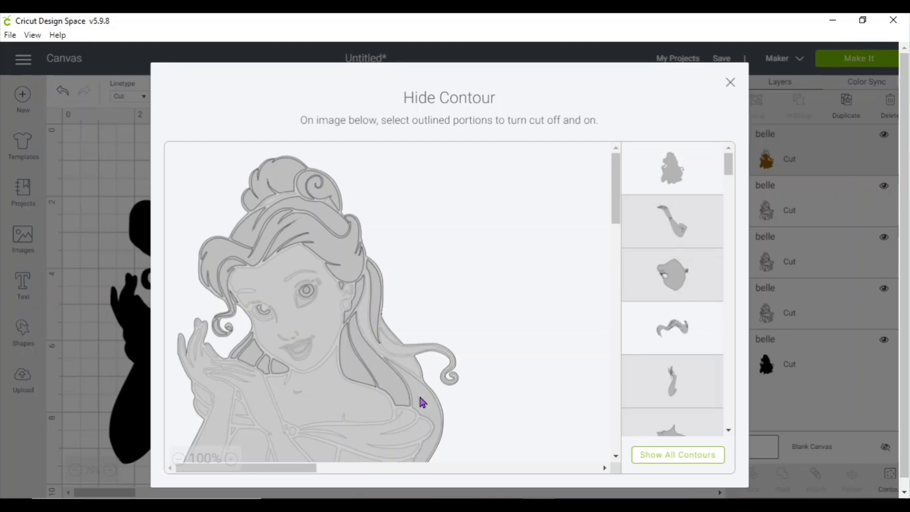
{"action": "scroll", "coordinate": [695, 332], "scroll_direction": "down", "scroll_amount": 5}
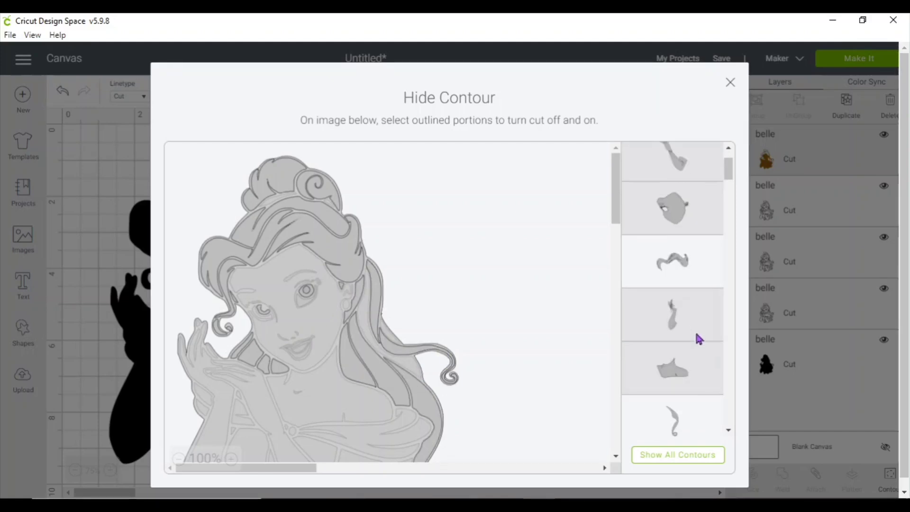
{"action": "scroll", "coordinate": [523, 365], "scroll_direction": "down", "scroll_amount": 3}
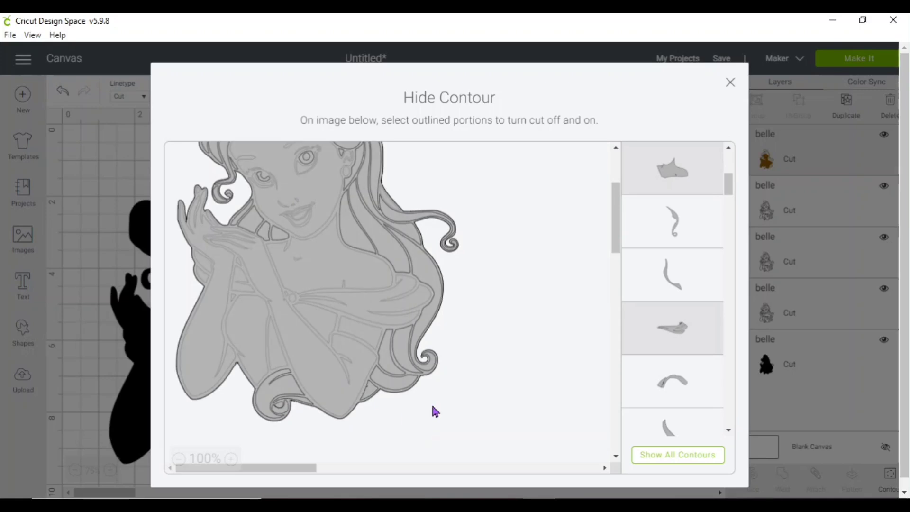
{"action": "scroll", "coordinate": [540, 319], "scroll_direction": "up", "scroll_amount": 2}
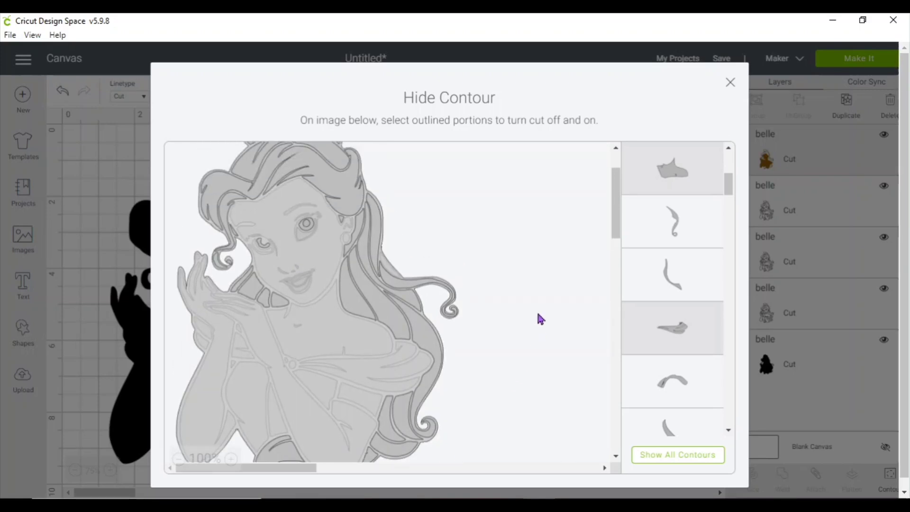
{"action": "scroll", "coordinate": [541, 318], "scroll_direction": "up", "scroll_amount": 2}
{"action": "scroll", "coordinate": [697, 190], "scroll_direction": "up", "scroll_amount": 3}
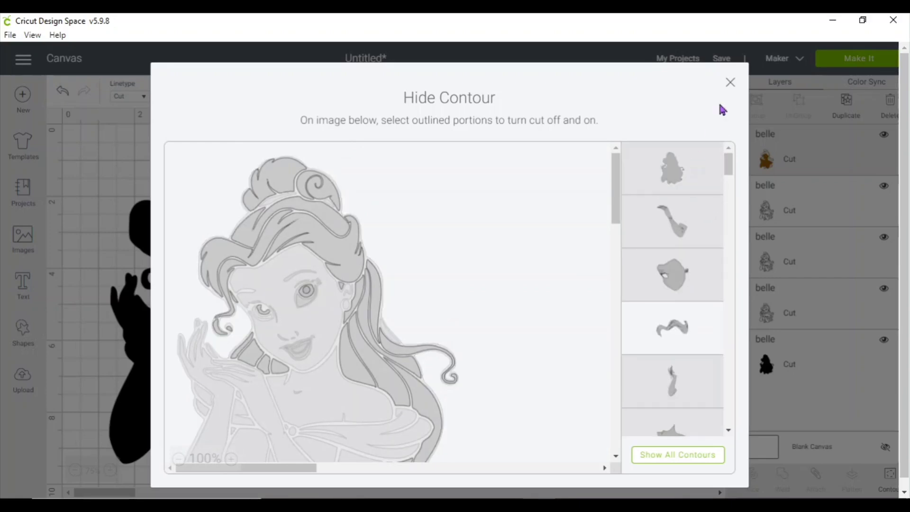
{"action": "left_click", "coordinate": [731, 84]}
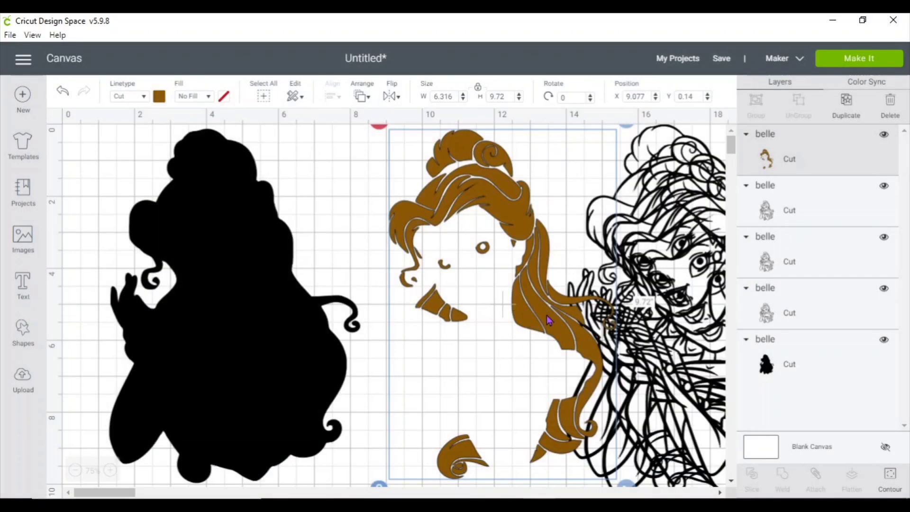
Step: Drag the brown hair layer onto the black silhouette and recheck its hidden contours
{"action": "left_click_drag", "start_coordinate": [547, 315], "coordinate": [288, 316]}
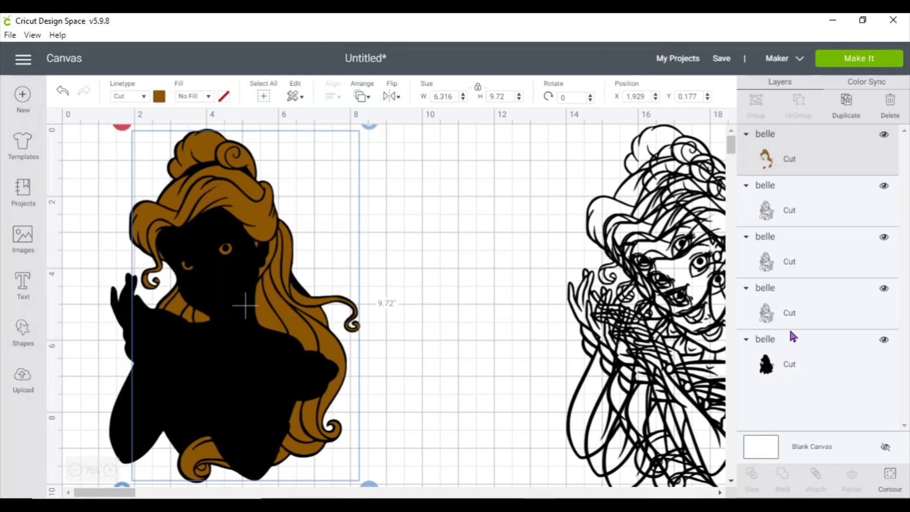
{"action": "left_click", "coordinate": [890, 484]}
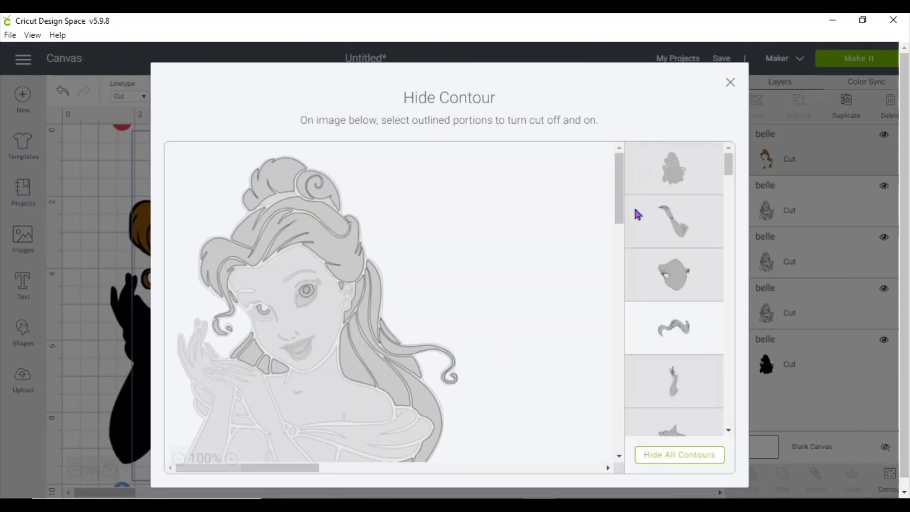
{"action": "scroll", "coordinate": [706, 110], "scroll_direction": "down", "scroll_amount": 1}
{"action": "scroll", "coordinate": [538, 201], "scroll_direction": "down", "scroll_amount": 5}
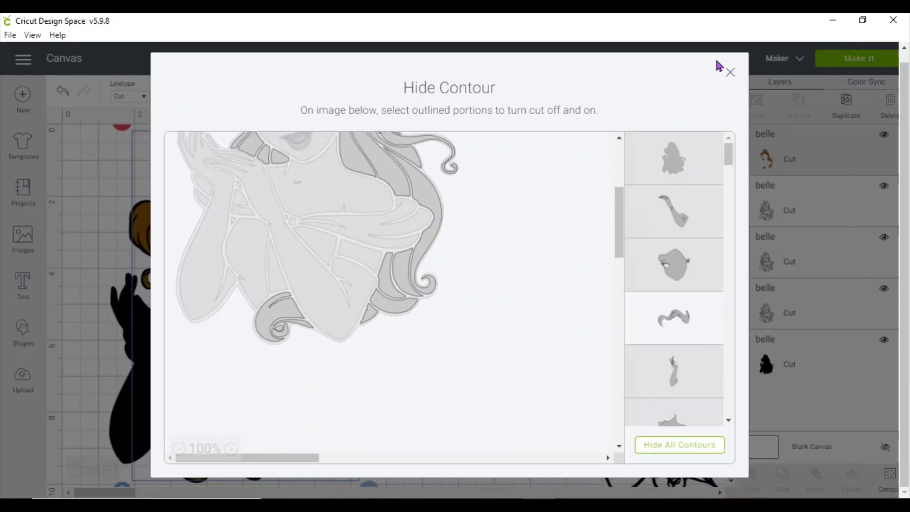
{"action": "left_click", "coordinate": [730, 73]}
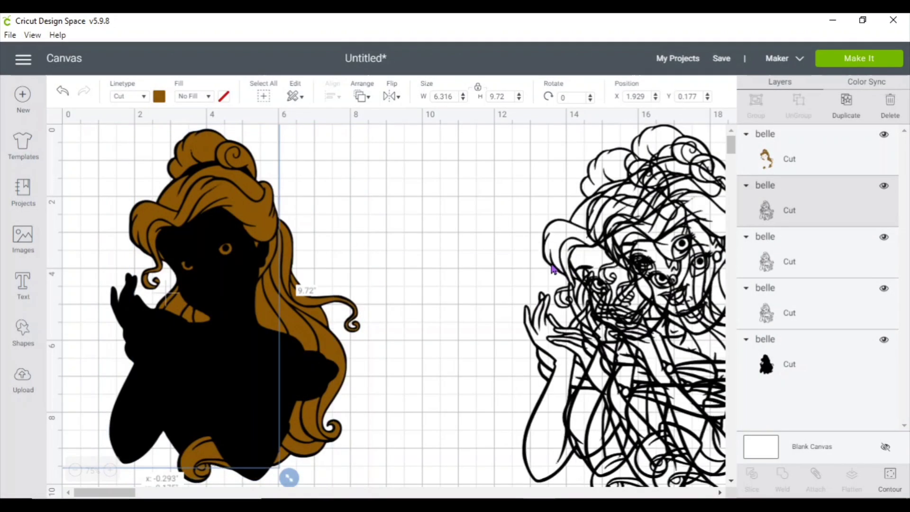
Step: Move a line-art copy to the centre, colour it light tan, and hide all its contours
{"action": "left_click_drag", "start_coordinate": [698, 299], "coordinate": [542, 329]}
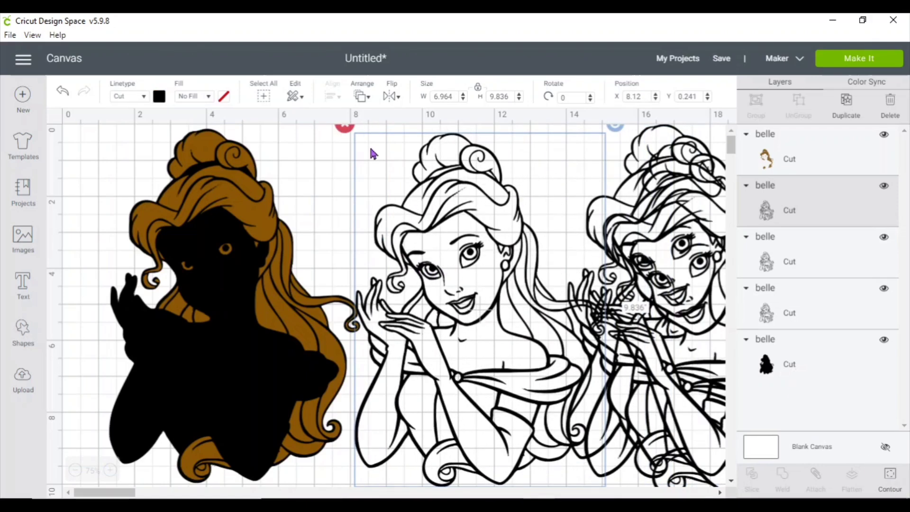
{"action": "left_click", "coordinate": [159, 97]}
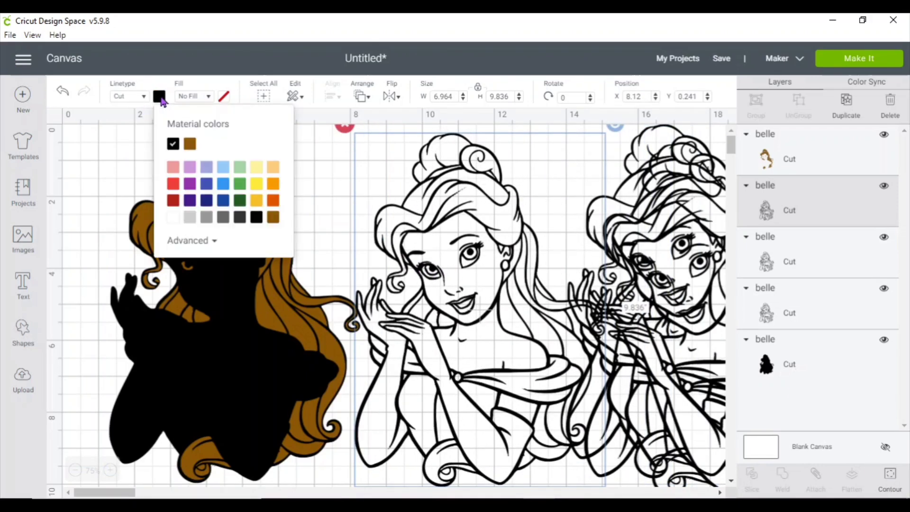
{"action": "left_click", "coordinate": [274, 168]}
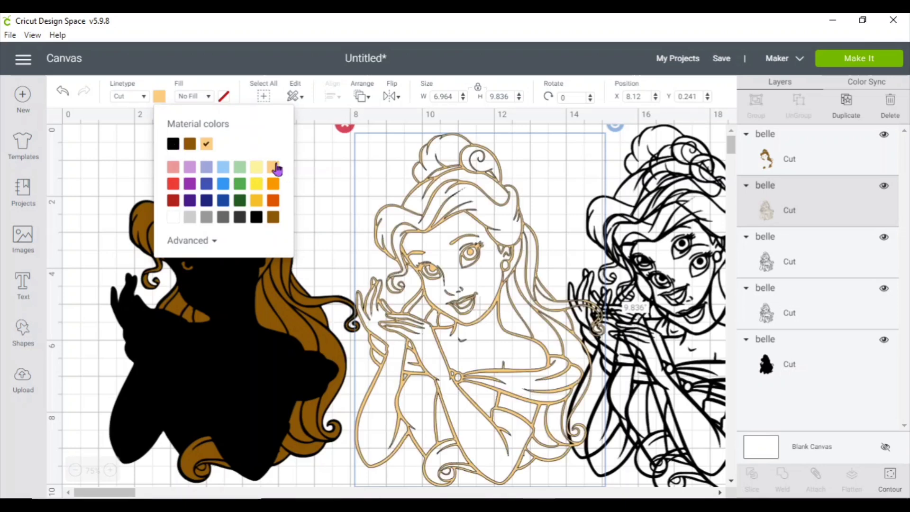
{"action": "left_click", "coordinate": [892, 477]}
{"action": "left_click", "coordinate": [704, 457]}
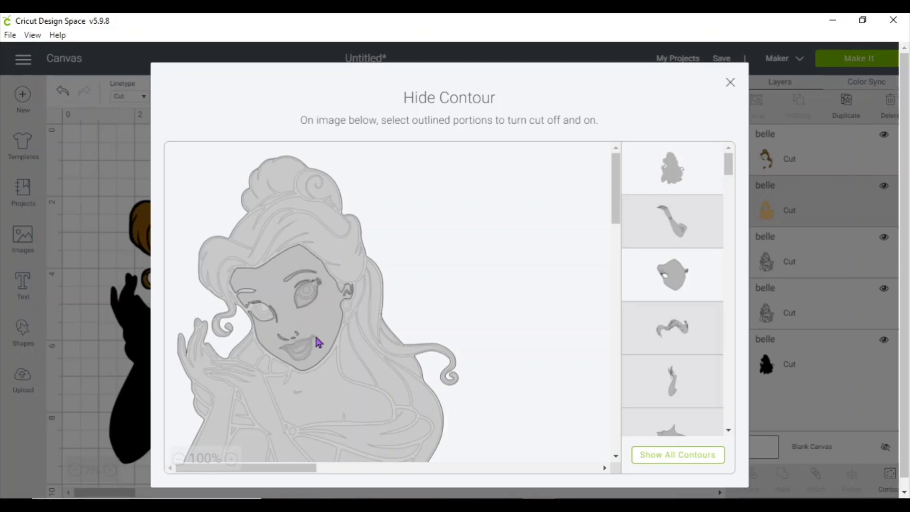
Step: Show only the face and small chest contours on the tan copy
{"action": "left_click", "coordinate": [319, 342]}
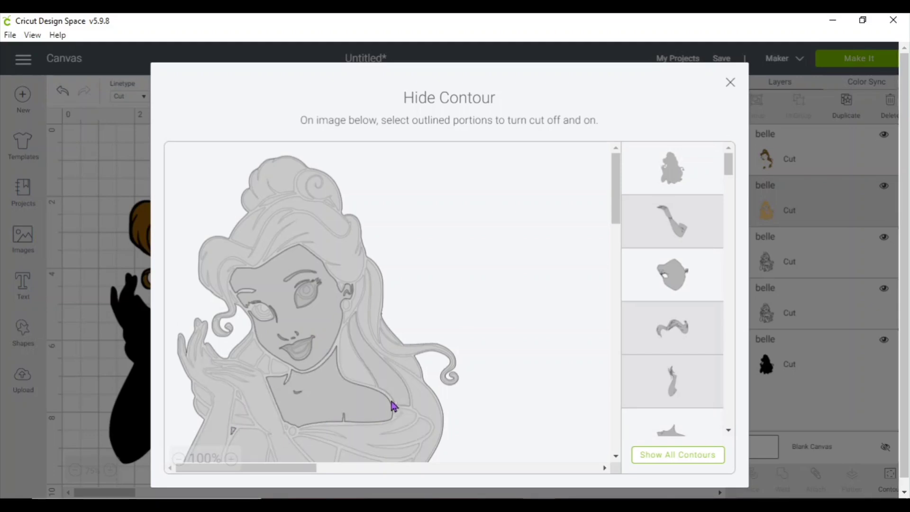
{"action": "scroll", "coordinate": [384, 412], "scroll_direction": "down", "scroll_amount": 3}
{"action": "left_click", "coordinate": [371, 346]}
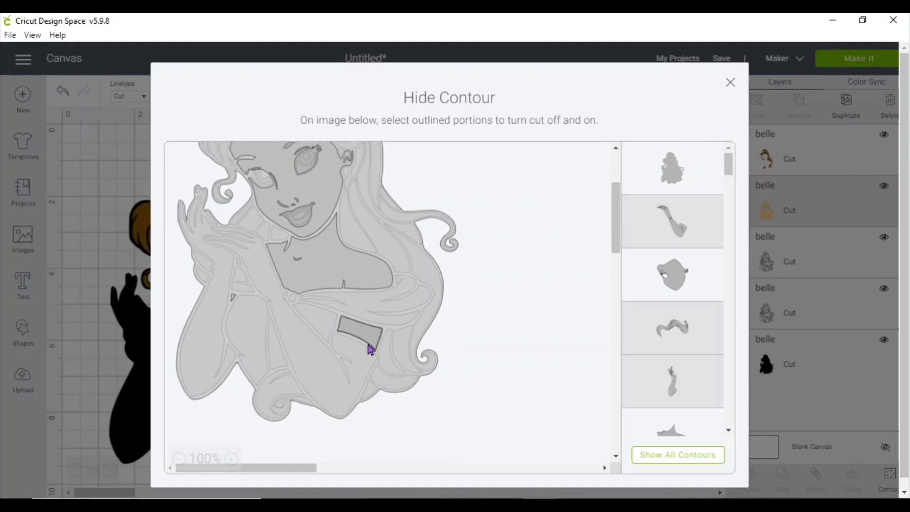
{"action": "scroll", "coordinate": [537, 275], "scroll_direction": "up", "scroll_amount": 2}
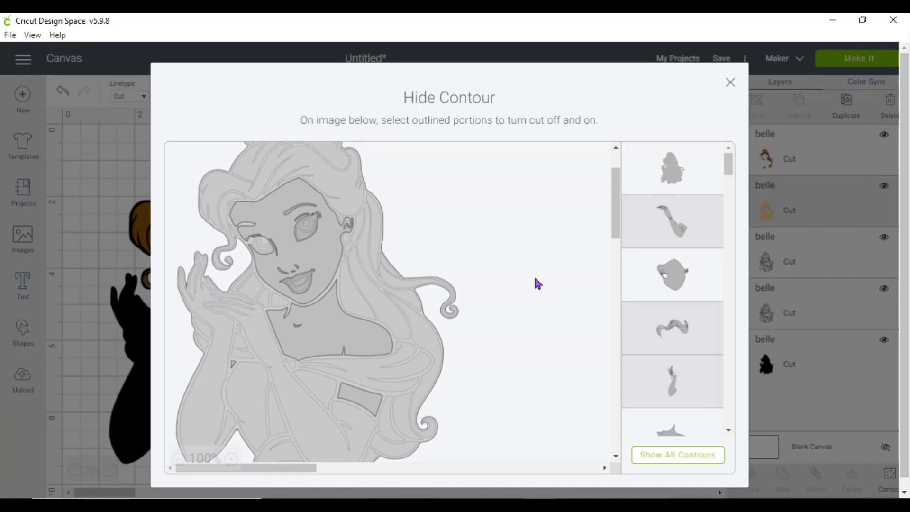
{"action": "scroll", "coordinate": [569, 265], "scroll_direction": "up", "scroll_amount": 2}
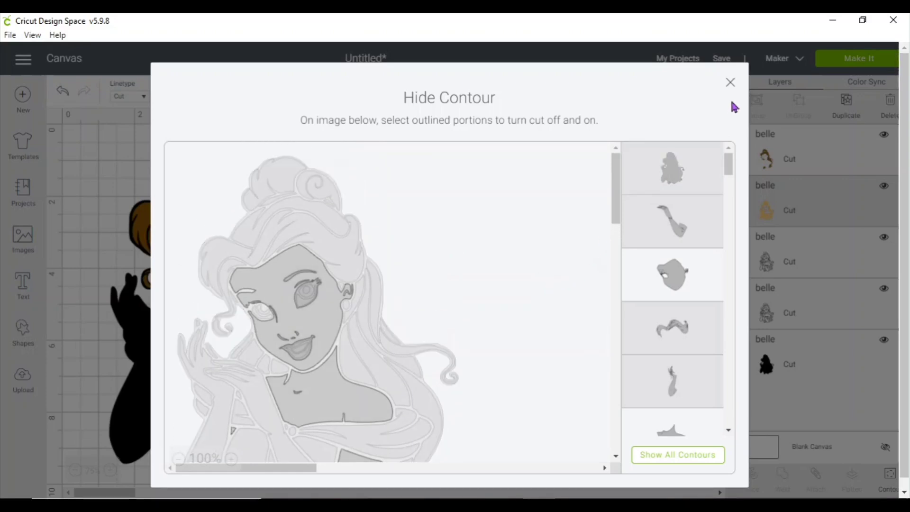
Step: Lay the tan skin layer onto the black silhouette and bring the next outline copy to the centre
{"action": "left_click", "coordinate": [730, 82]}
{"action": "left_click_drag", "start_coordinate": [516, 321], "coordinate": [243, 337]}
{"action": "left_click_drag", "start_coordinate": [698, 278], "coordinate": [463, 273]}
Step: Hide all contours on the outline copy except the eye shapes, including the overall outline
{"action": "left_click", "coordinate": [890, 478]}
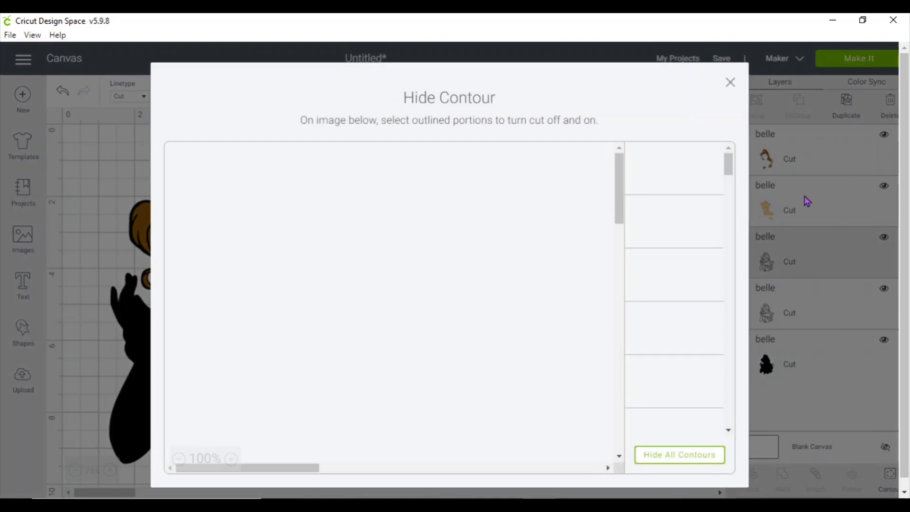
{"action": "left_click", "coordinate": [671, 456]}
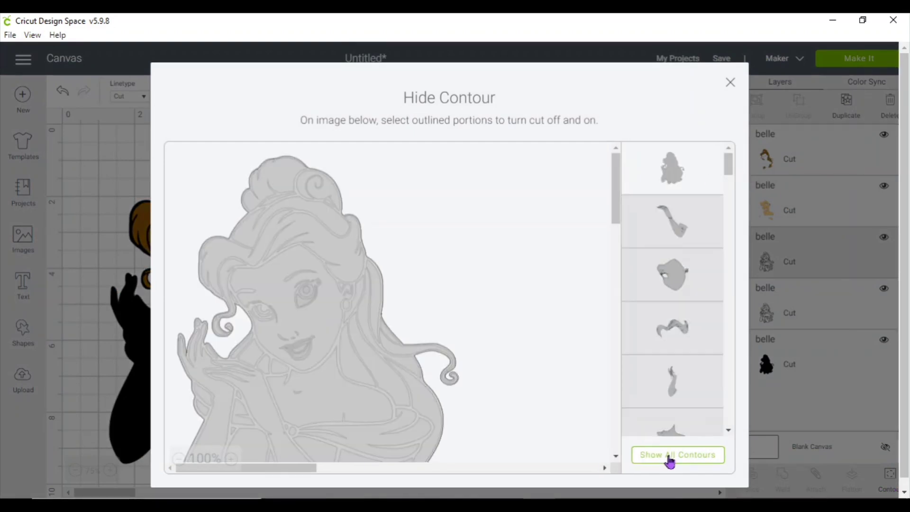
{"action": "scroll", "coordinate": [713, 292], "scroll_direction": "down", "scroll_amount": 4}
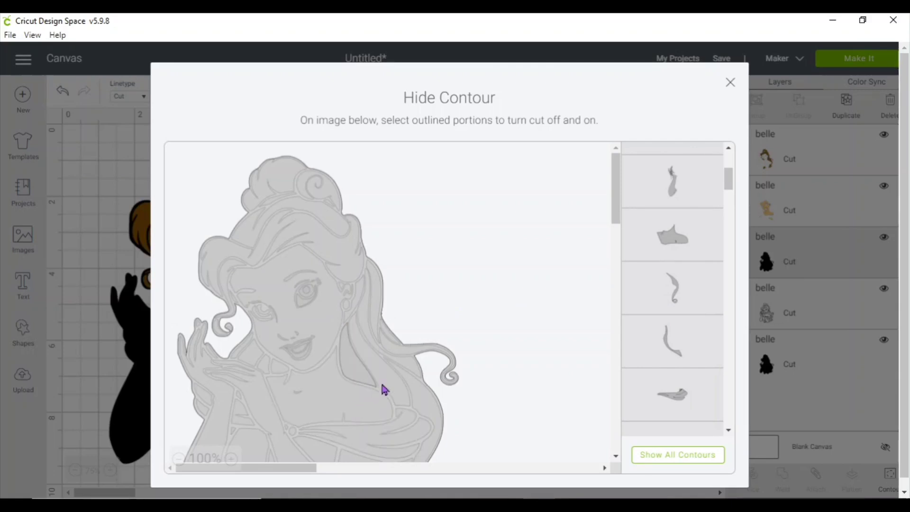
{"action": "scroll", "coordinate": [455, 368], "scroll_direction": "down", "scroll_amount": 2}
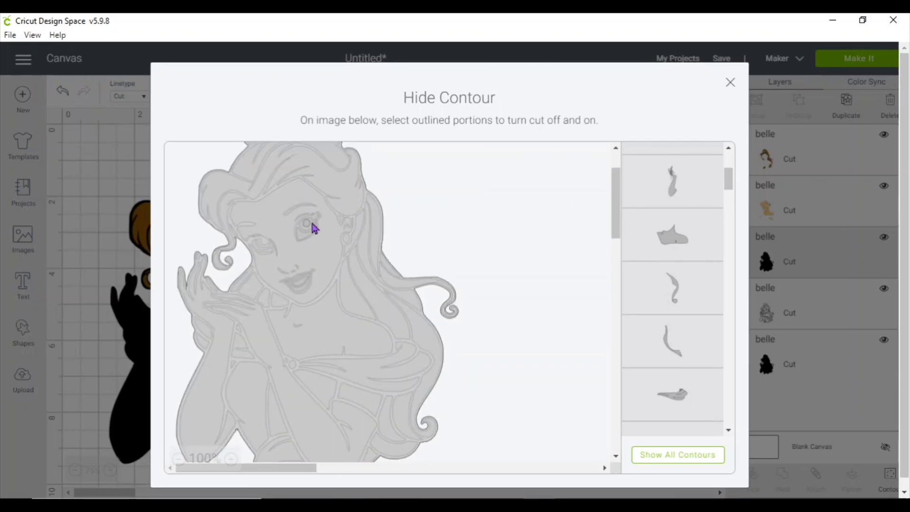
{"action": "left_click", "coordinate": [303, 232]}
{"action": "left_click", "coordinate": [303, 290]}
{"action": "scroll", "coordinate": [704, 195], "scroll_direction": "up", "scroll_amount": 4}
{"action": "left_click", "coordinate": [698, 172]}
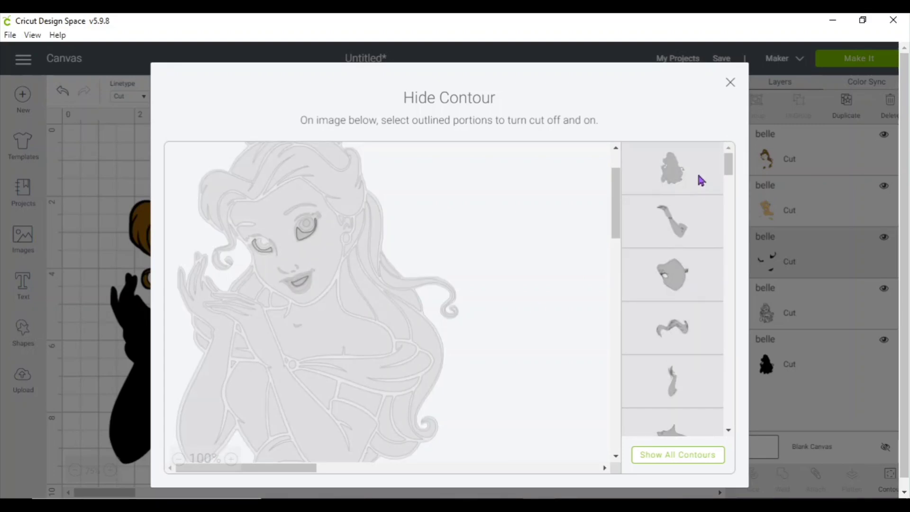
{"action": "left_click", "coordinate": [729, 84]}
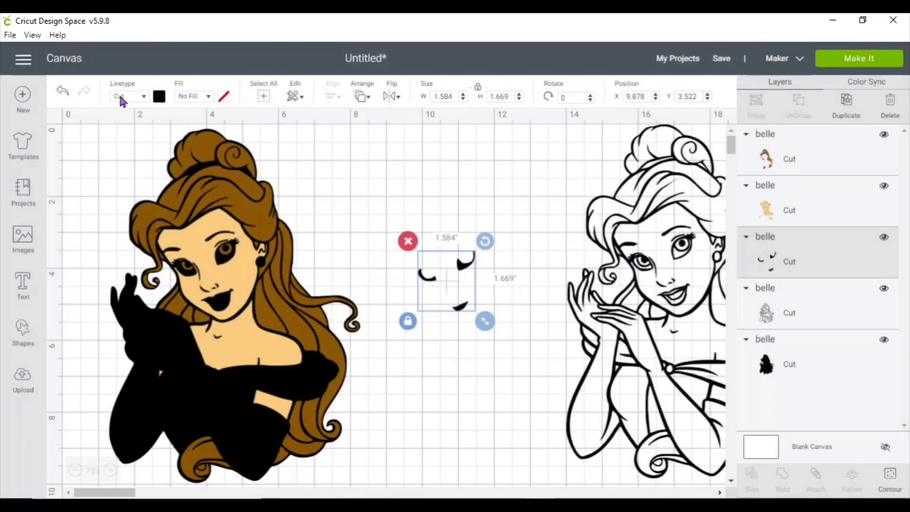
Step: Colour the eye-details layer white and place it on Belle's face
{"action": "left_click", "coordinate": [154, 101]}
{"action": "left_click", "coordinate": [173, 217]}
{"action": "left_click_drag", "start_coordinate": [464, 271], "coordinate": [224, 263]}
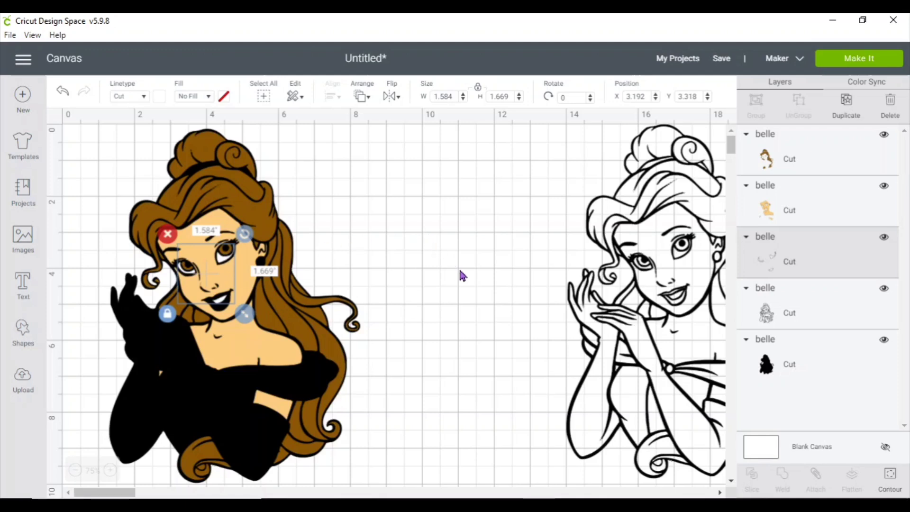
Step: Centre the last outline copy and hide its outer contour, leaving gloves, sash, earring and headband pieces
{"action": "left_click_drag", "start_coordinate": [648, 365], "coordinate": [485, 367]}
{"action": "left_click", "coordinate": [891, 483]}
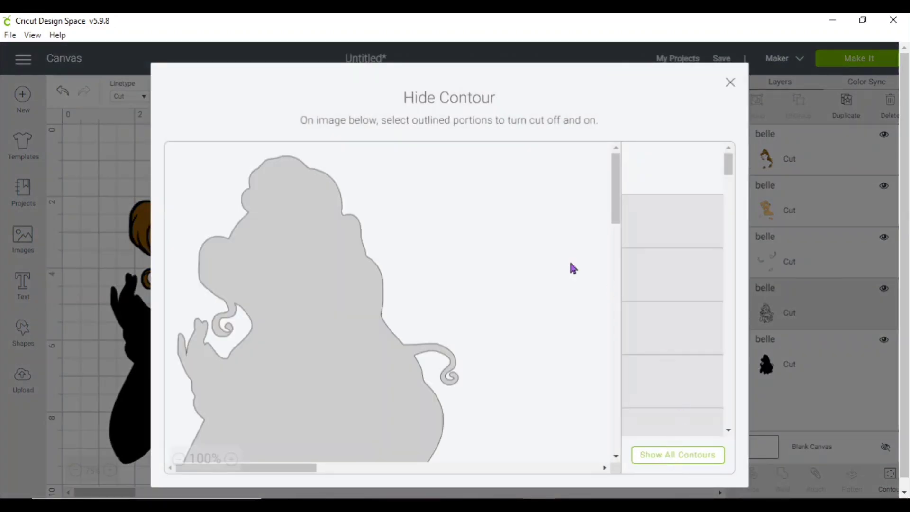
{"action": "scroll", "coordinate": [341, 319], "scroll_direction": "down", "scroll_amount": 3}
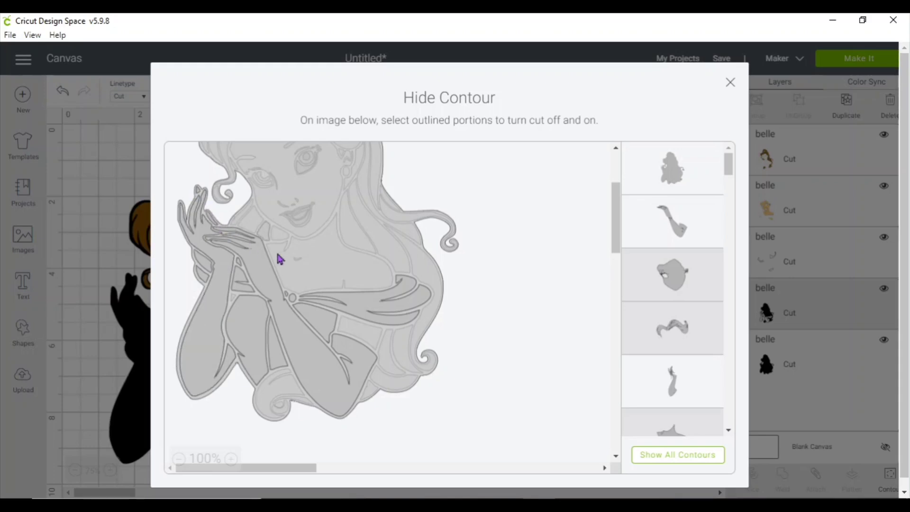
{"action": "scroll", "coordinate": [363, 262], "scroll_direction": "up", "scroll_amount": 3}
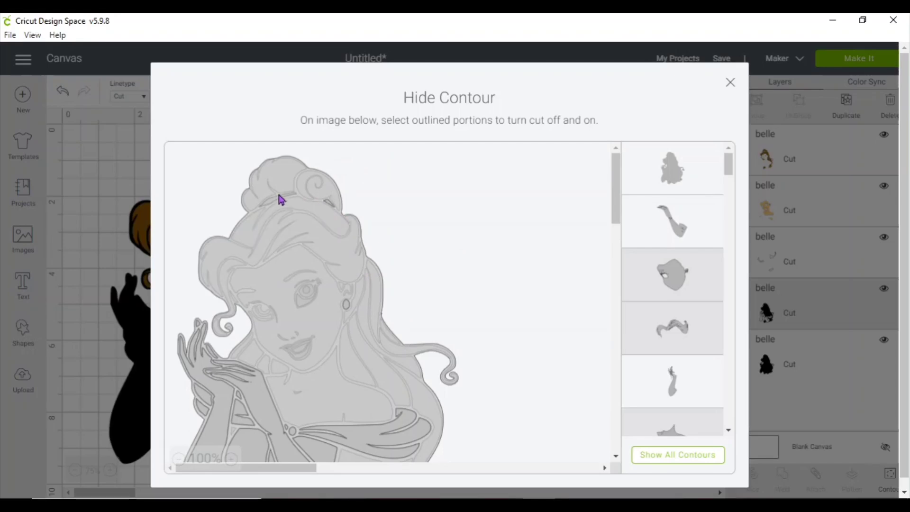
{"action": "left_click", "coordinate": [640, 158]}
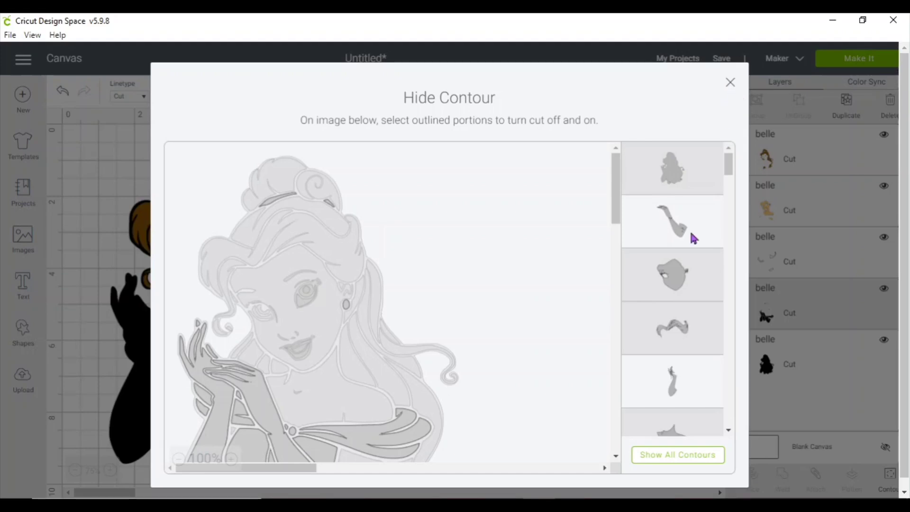
{"action": "left_click", "coordinate": [731, 84]}
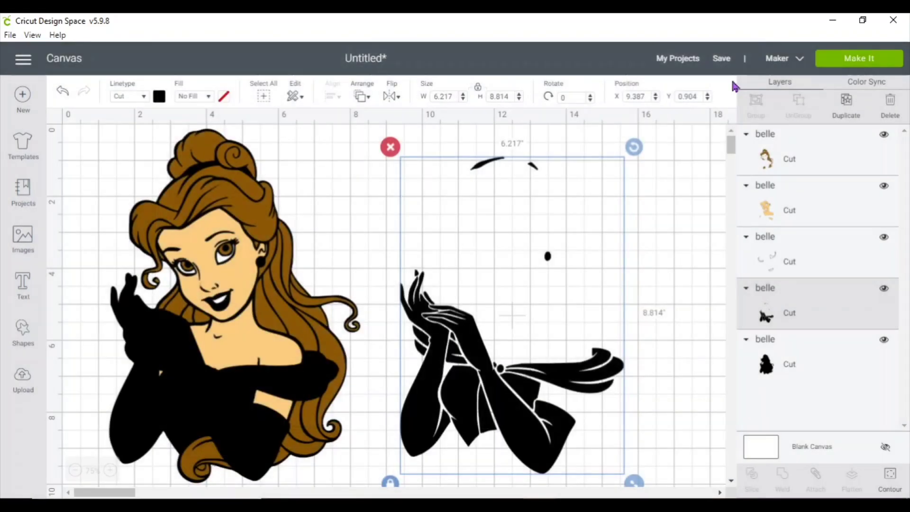
Step: Colour the arms and dress layer golden yellow and lay it over Belle's figure
{"action": "left_click", "coordinate": [160, 97]}
{"action": "left_click", "coordinate": [258, 204]}
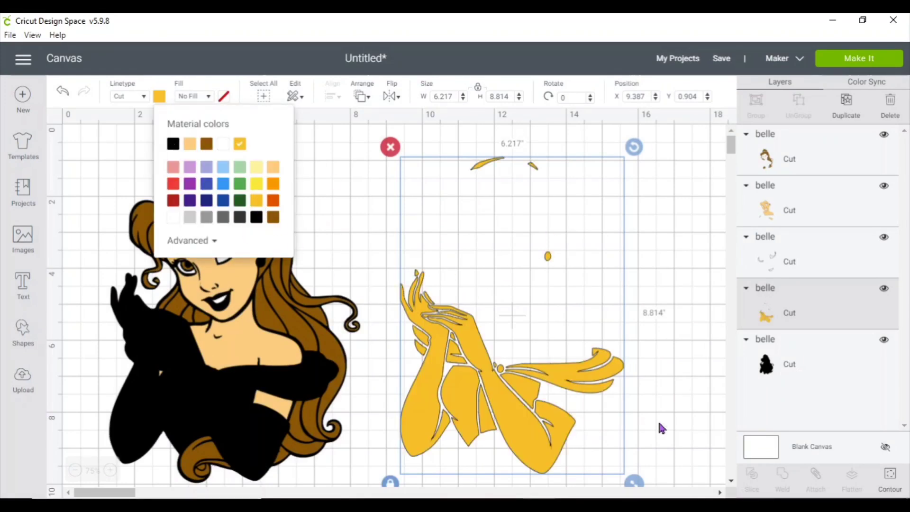
{"action": "left_click", "coordinate": [597, 413]}
{"action": "left_click_drag", "start_coordinate": [552, 434], "coordinate": [265, 437]}
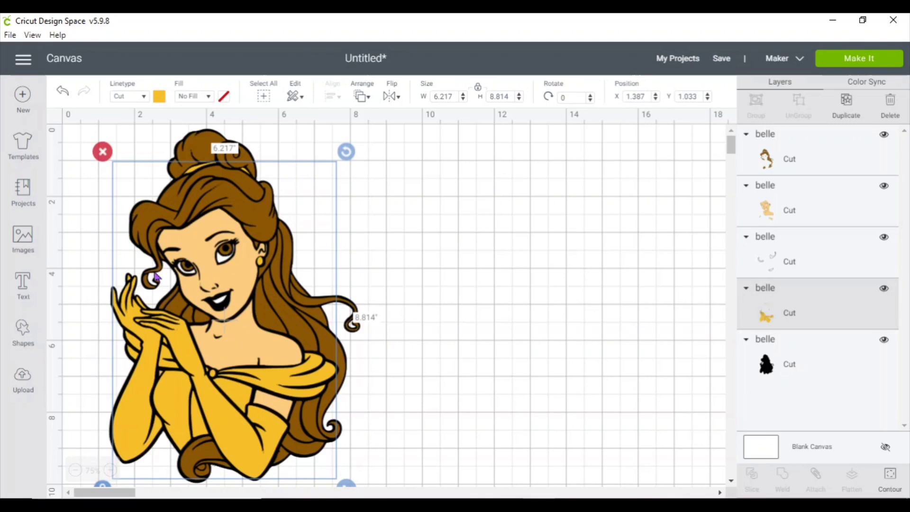
Step: Duplicate the face-details layer and move the copy onto empty canvas
{"action": "left_click", "coordinate": [857, 255]}
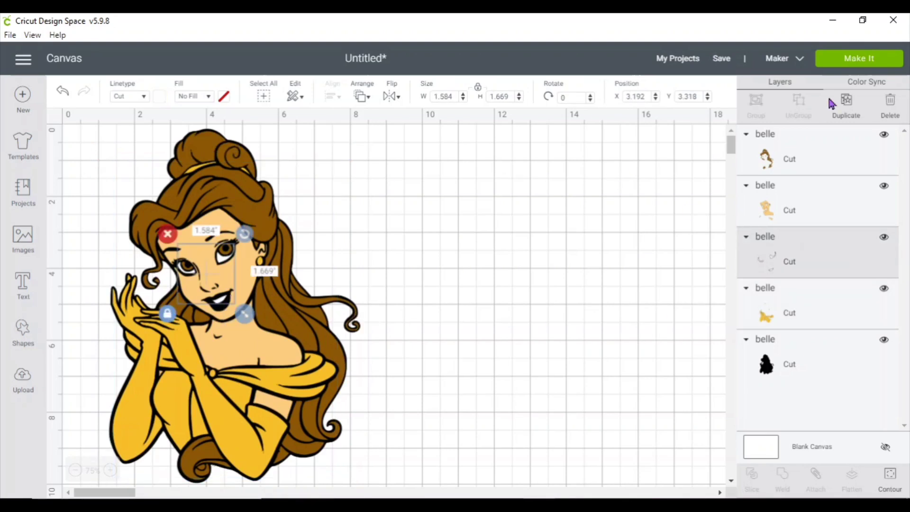
{"action": "left_click", "coordinate": [846, 108]}
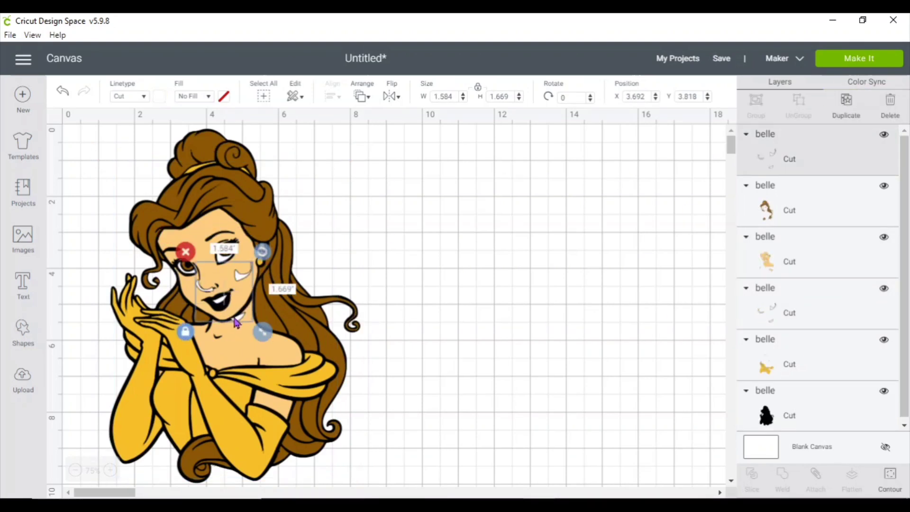
{"action": "left_click_drag", "start_coordinate": [235, 322], "coordinate": [484, 315]}
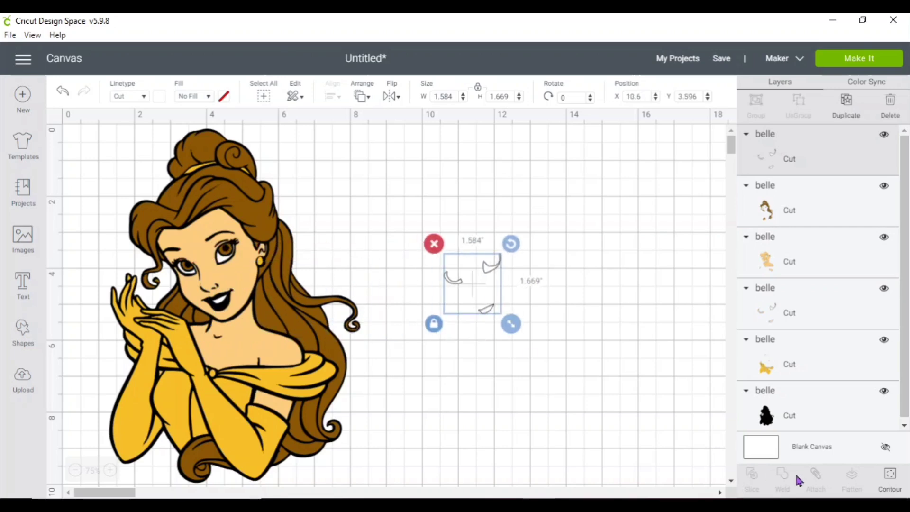
Step: Hide the eye and eyelash contours on the copy so only the lips remain
{"action": "left_click", "coordinate": [889, 487]}
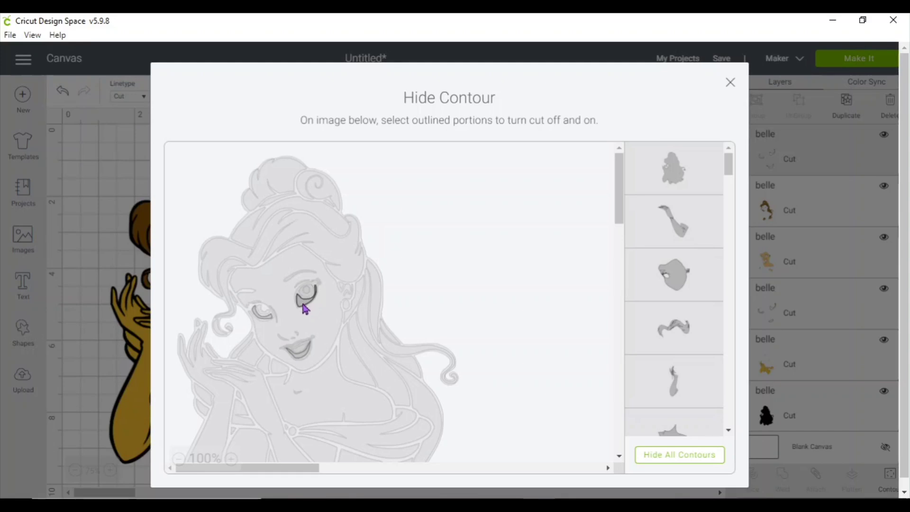
{"action": "left_click", "coordinate": [272, 325]}
{"action": "left_click", "coordinate": [262, 322]}
{"action": "left_click", "coordinate": [231, 458]}
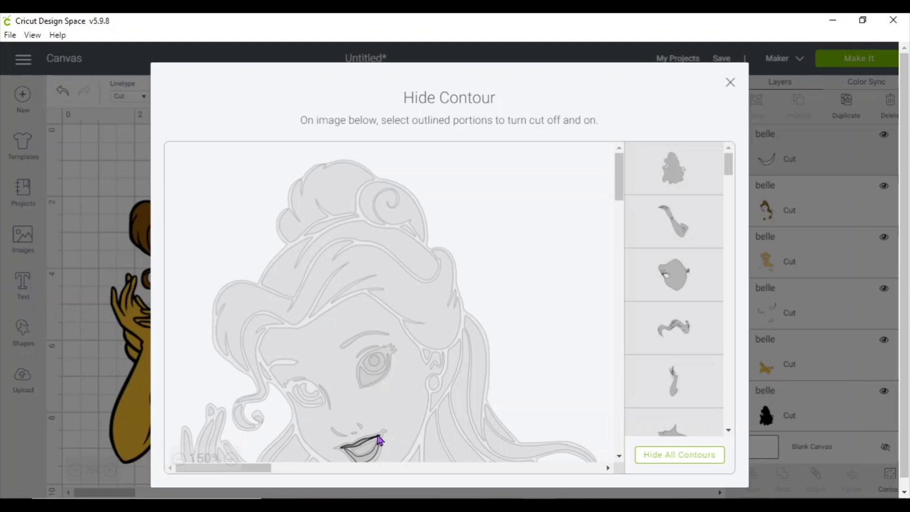
{"action": "left_click", "coordinate": [730, 83]}
Step: Colour the lips piece dark red and place it on Belle's mouth
{"action": "left_click", "coordinate": [160, 96]}
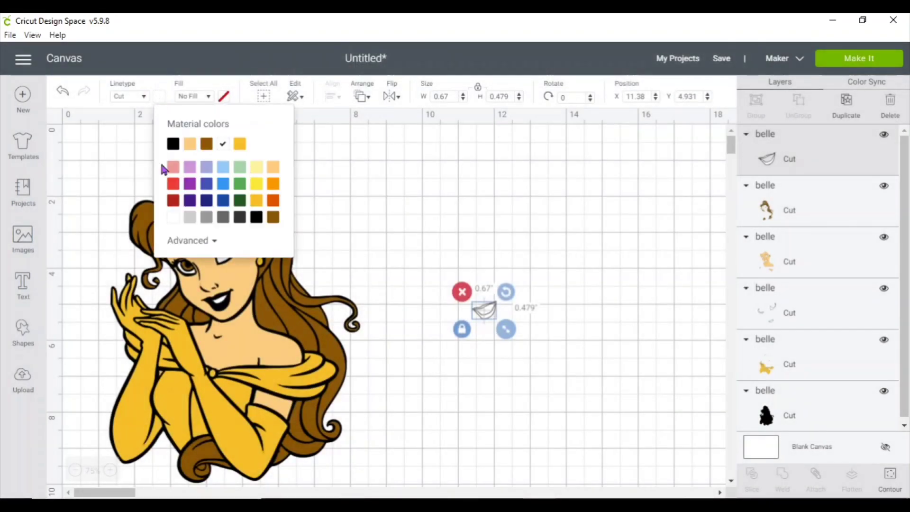
{"action": "left_click", "coordinate": [172, 202]}
{"action": "left_click", "coordinate": [500, 333]}
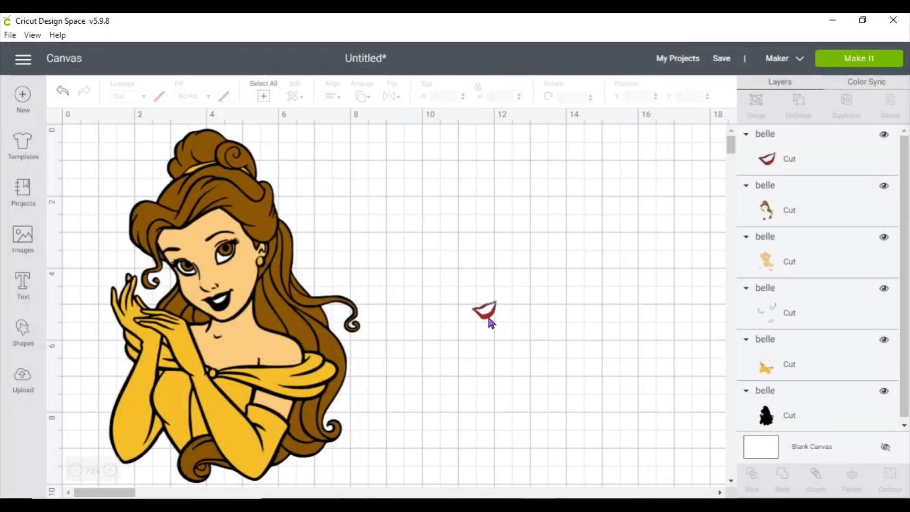
{"action": "left_click_drag", "start_coordinate": [491, 323], "coordinate": [225, 313]}
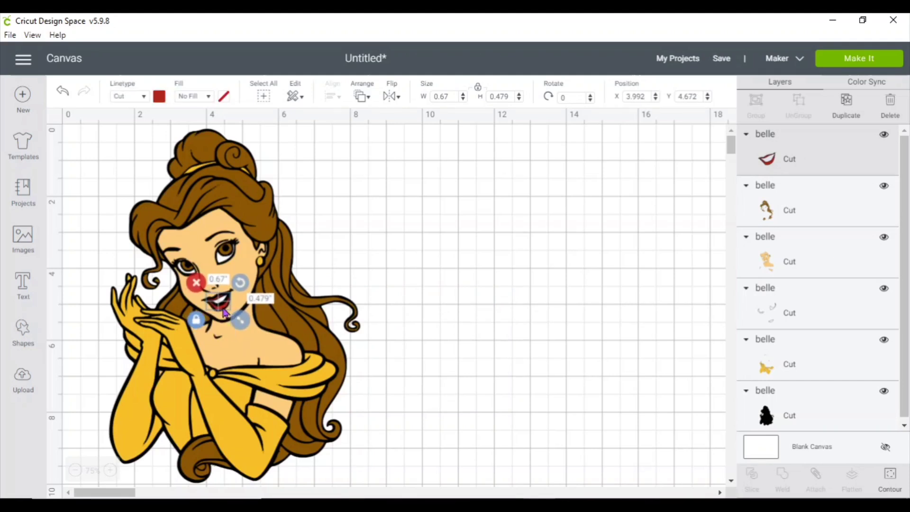
{"action": "left_click", "coordinate": [501, 298]}
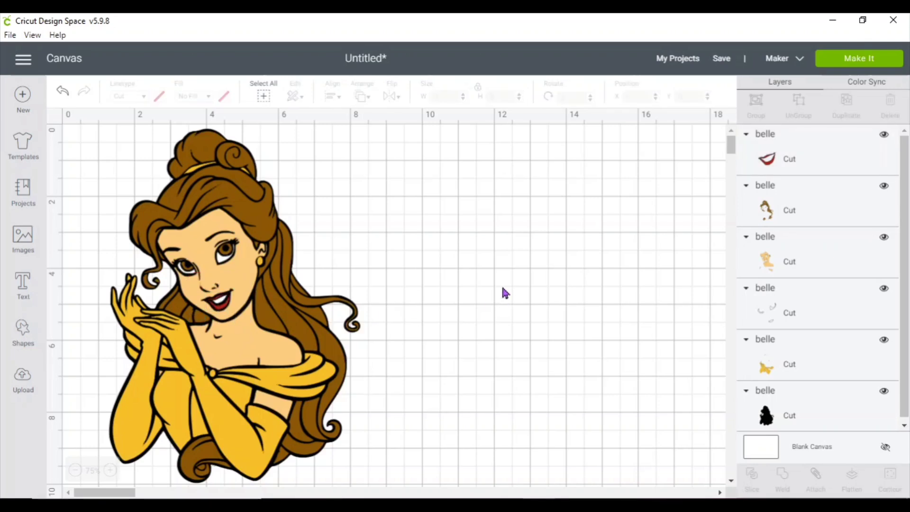
Step: Zoom in to check the lips placement, then zoom back out to 75%
{"action": "left_click", "coordinate": [114, 471]}
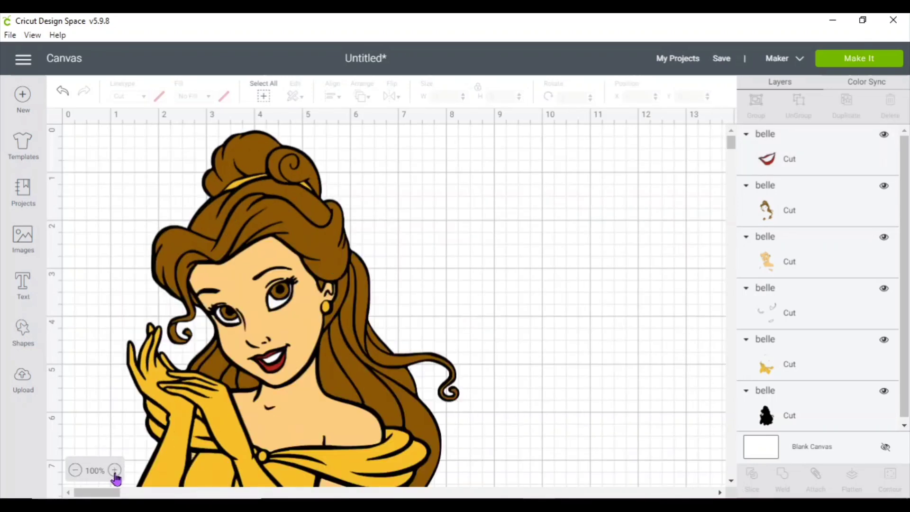
{"action": "left_click", "coordinate": [115, 471]}
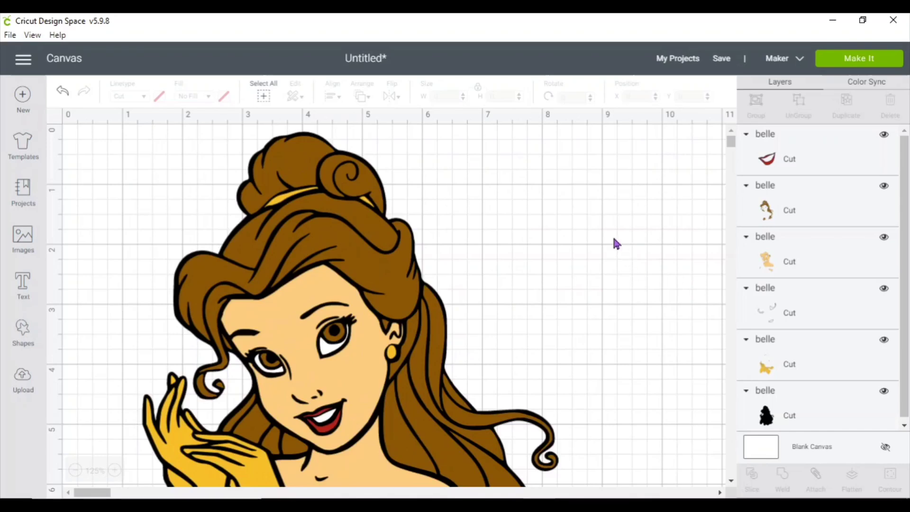
{"action": "scroll", "coordinate": [614, 240], "scroll_direction": "down", "scroll_amount": 3}
{"action": "scroll", "coordinate": [614, 239], "scroll_direction": "down", "scroll_amount": 2}
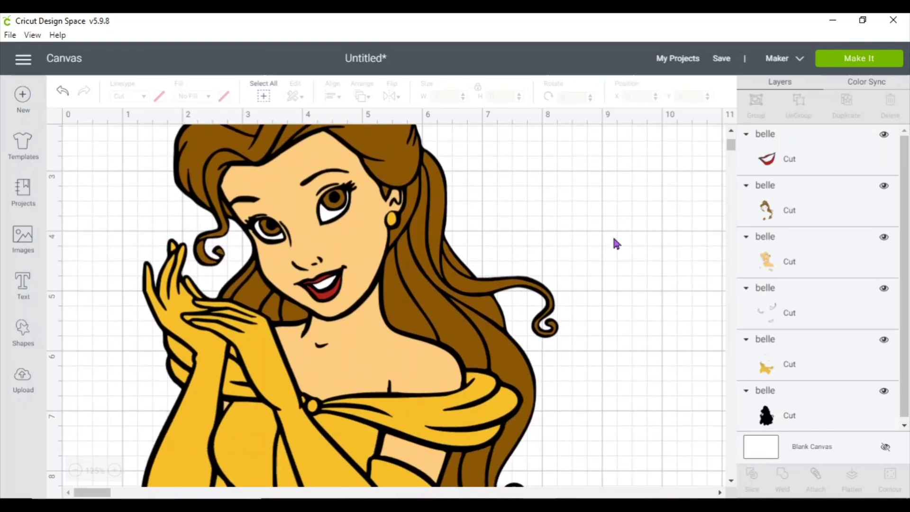
{"action": "scroll", "coordinate": [614, 240], "scroll_direction": "down", "scroll_amount": 4}
{"action": "scroll", "coordinate": [614, 240], "scroll_direction": "up", "scroll_amount": 6}
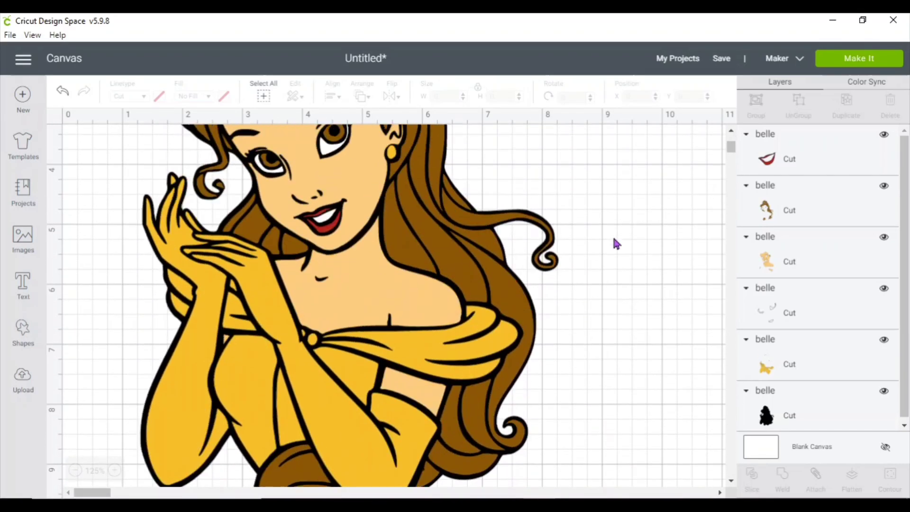
{"action": "scroll", "coordinate": [614, 240], "scroll_direction": "up", "scroll_amount": 3}
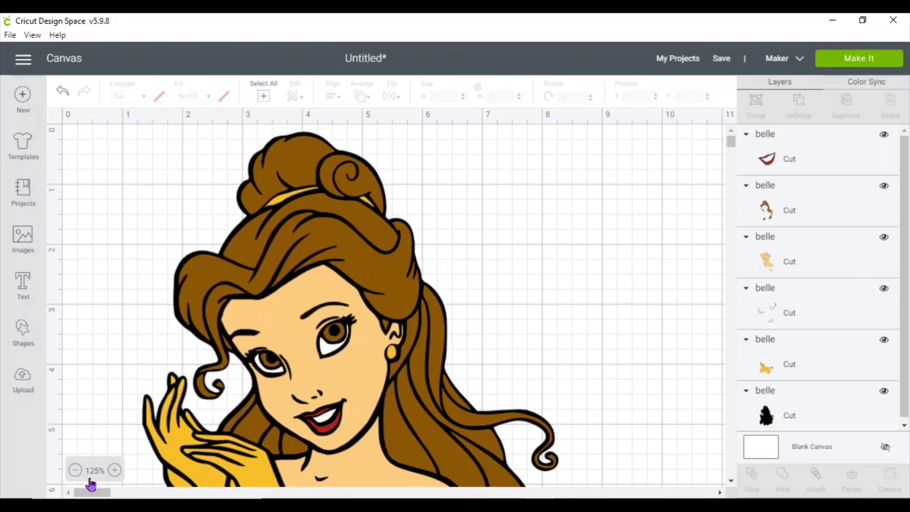
{"action": "left_click", "coordinate": [75, 472]}
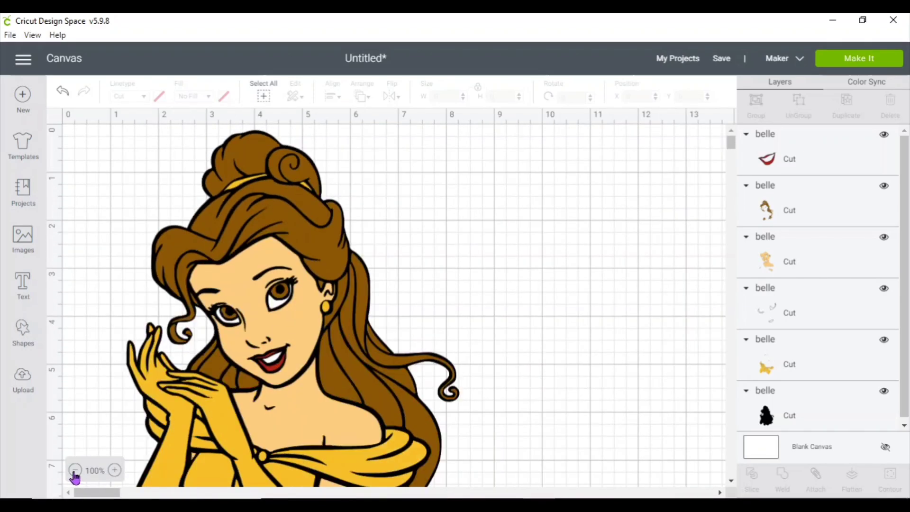
{"action": "left_click", "coordinate": [75, 471]}
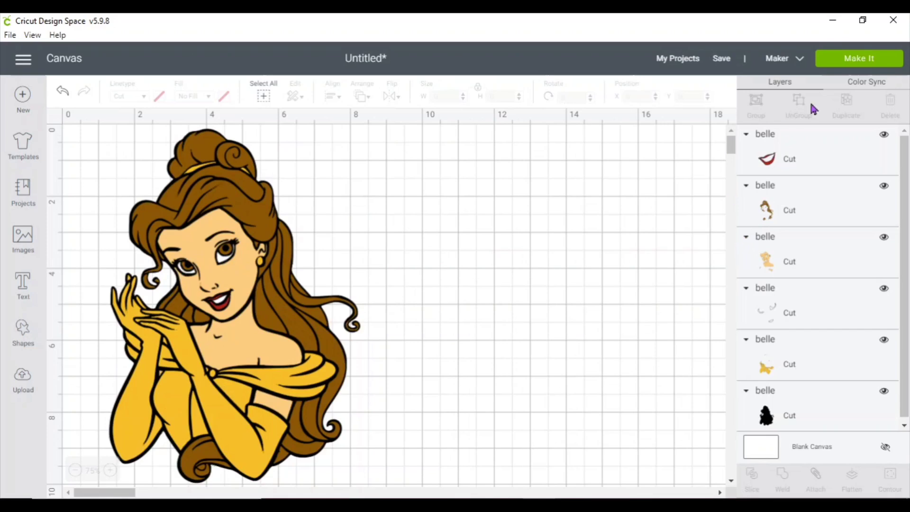
Step: Preview the design's mats with Make It, then cancel back to the canvas
{"action": "left_click", "coordinate": [873, 59]}
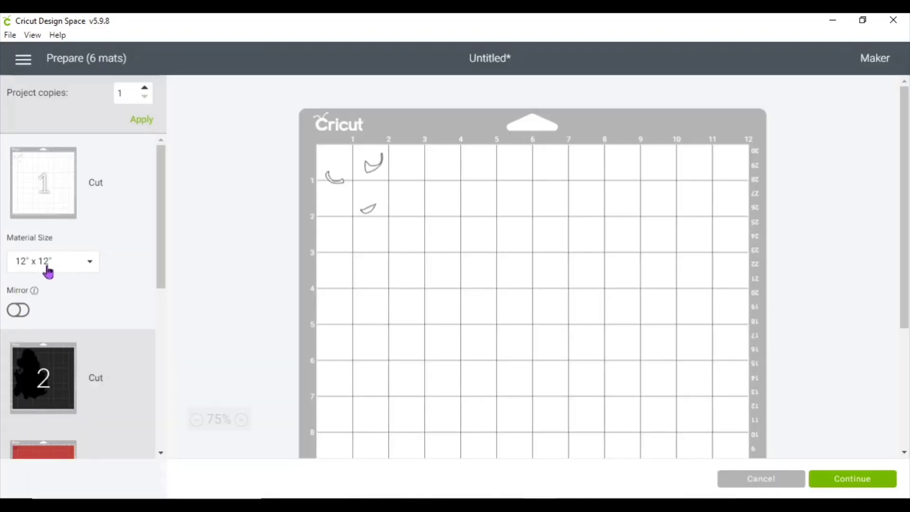
{"action": "scroll", "coordinate": [53, 272], "scroll_direction": "down", "scroll_amount": 2}
{"action": "scroll", "coordinate": [56, 273], "scroll_direction": "down", "scroll_amount": 3}
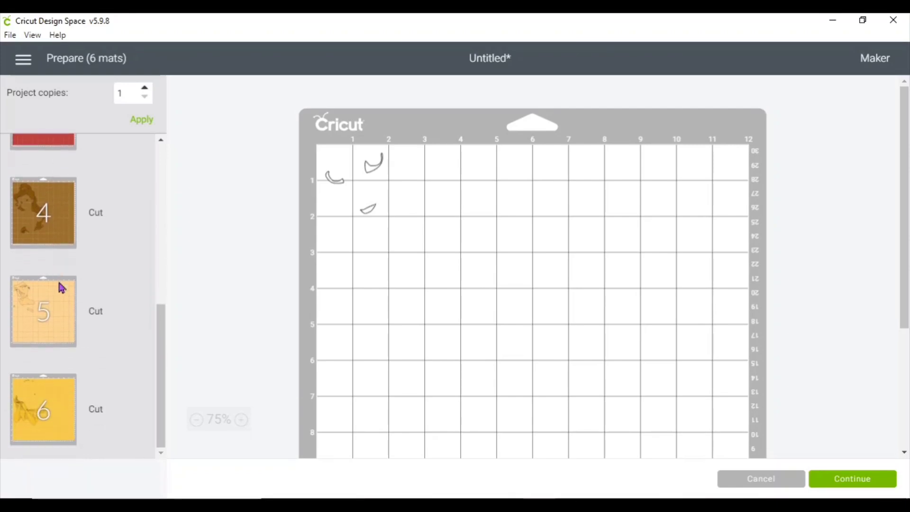
{"action": "scroll", "coordinate": [76, 308], "scroll_direction": "up", "scroll_amount": 5}
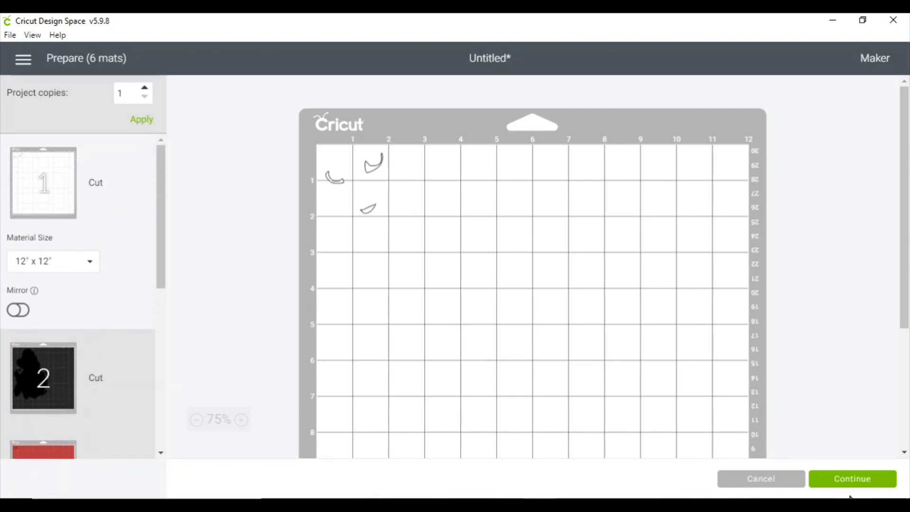
{"action": "left_click", "coordinate": [775, 485]}
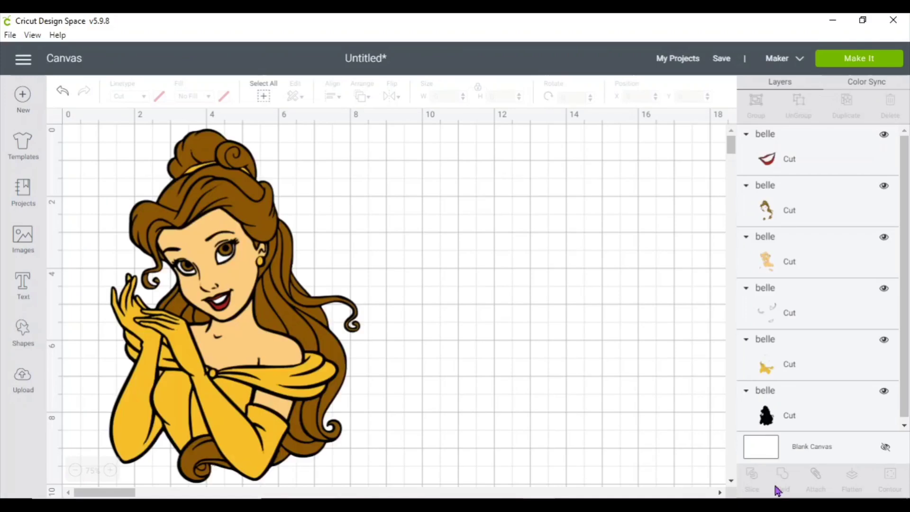
Step: Colour the whole grouped Belle design yellow
{"action": "left_click", "coordinate": [160, 97]}
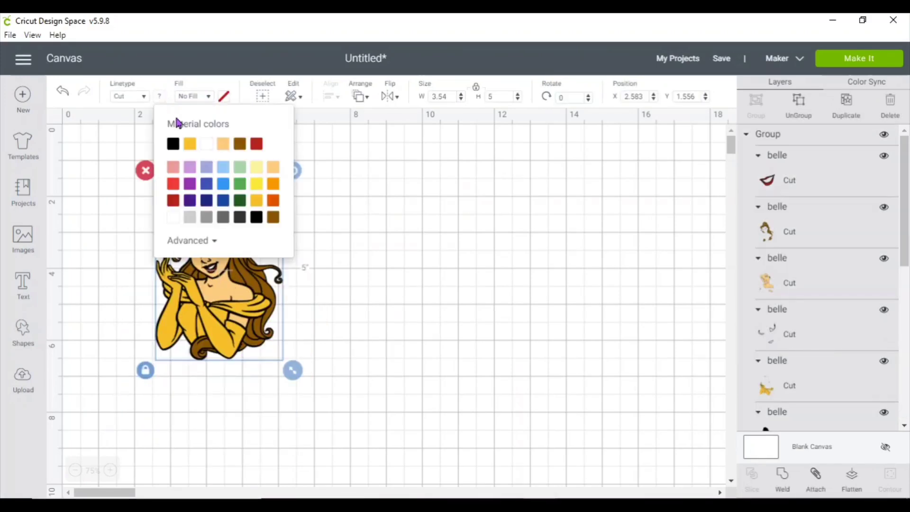
{"action": "left_click", "coordinate": [189, 147]}
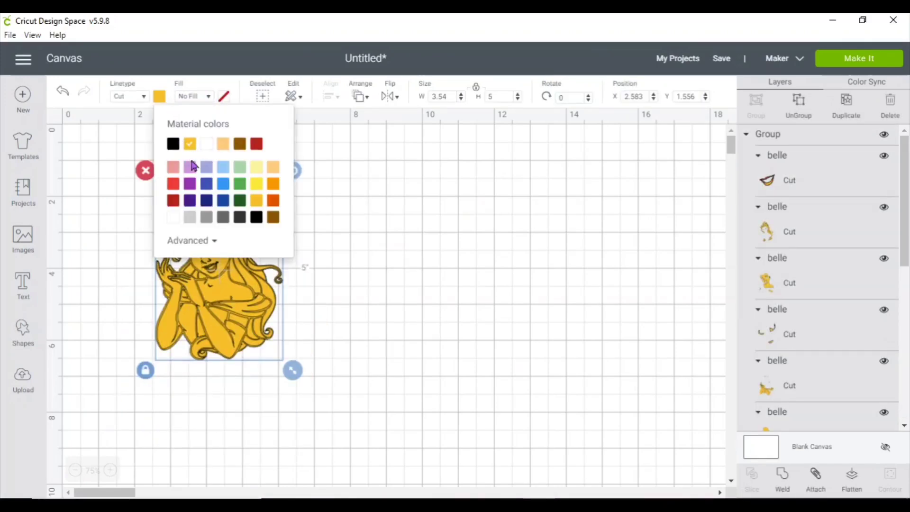
{"action": "left_click", "coordinate": [459, 349]}
Step: Rearrange the hands, hair and face pieces on the single yellow mat, then cancel without cutting
{"action": "left_click", "coordinate": [877, 60]}
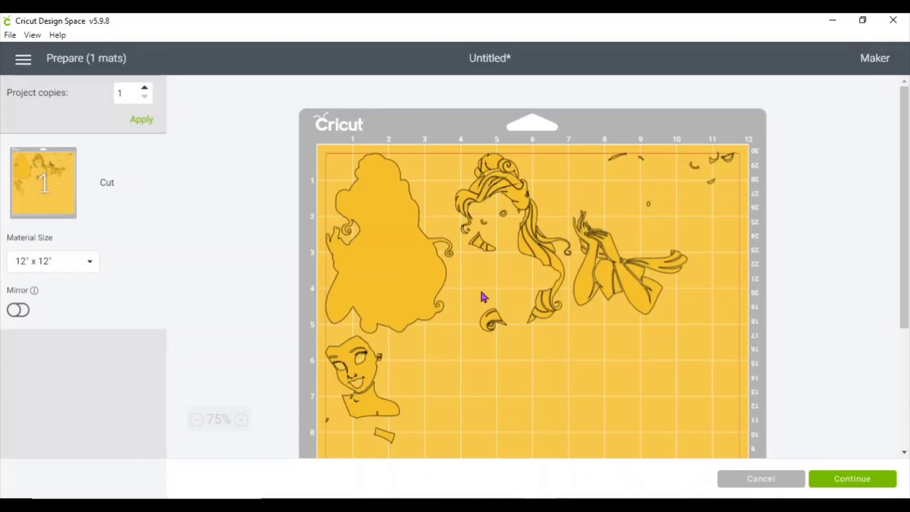
{"action": "scroll", "coordinate": [481, 297], "scroll_direction": "down", "scroll_amount": 3}
{"action": "left_click_drag", "start_coordinate": [345, 233], "coordinate": [305, 402]}
{"action": "left_click_drag", "start_coordinate": [650, 182], "coordinate": [706, 422]}
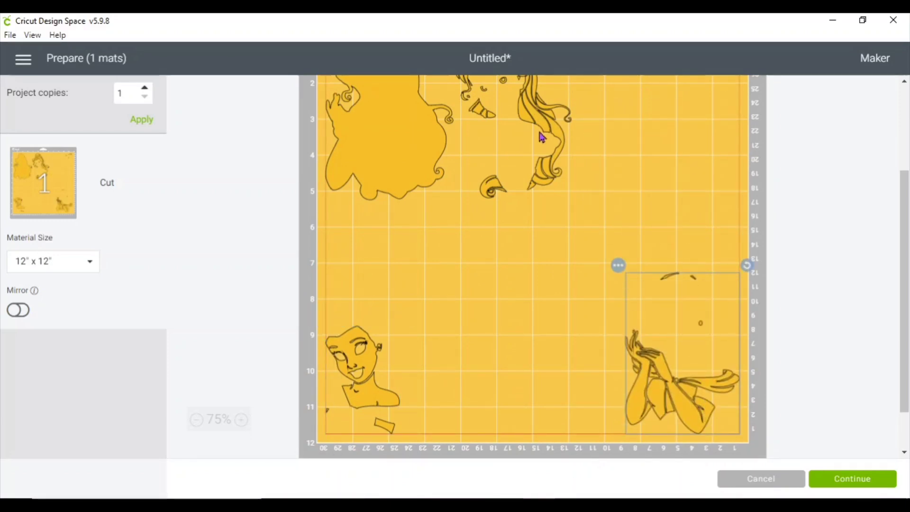
{"action": "left_click_drag", "start_coordinate": [544, 159], "coordinate": [477, 160]}
{"action": "scroll", "coordinate": [764, 149], "scroll_direction": "up", "scroll_amount": 3}
{"action": "left_click_drag", "start_coordinate": [716, 160], "coordinate": [574, 155]}
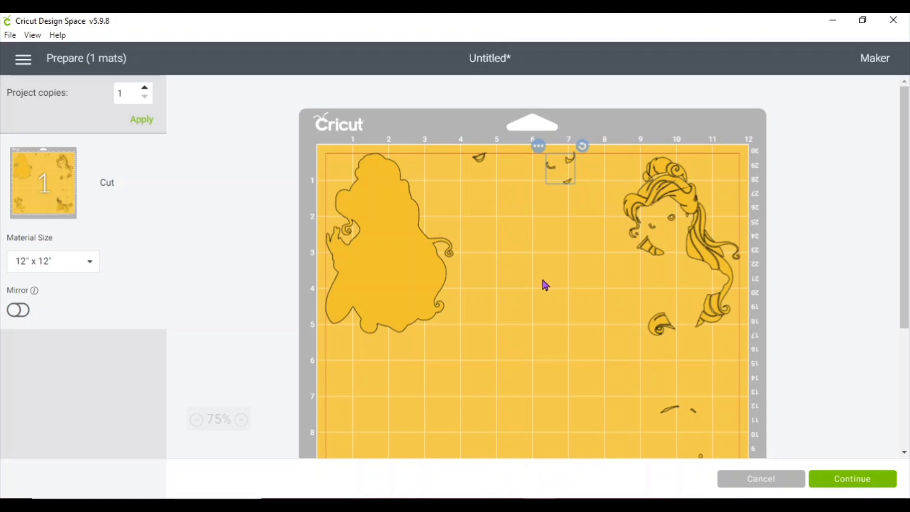
{"action": "scroll", "coordinate": [546, 284], "scroll_direction": "down", "scroll_amount": 3}
{"action": "scroll", "coordinate": [545, 284], "scroll_direction": "up", "scroll_amount": 3}
{"action": "scroll", "coordinate": [545, 285], "scroll_direction": "down", "scroll_amount": 1}
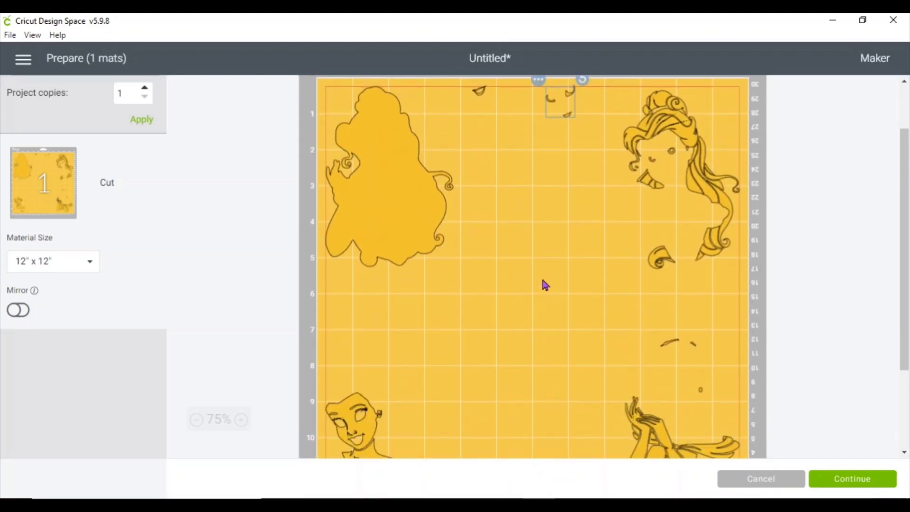
{"action": "left_click", "coordinate": [522, 329]}
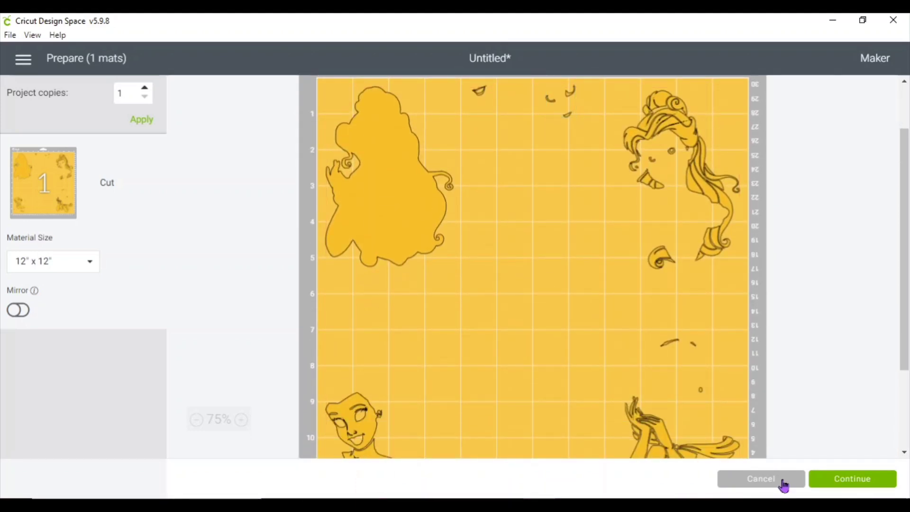
{"action": "left_click", "coordinate": [761, 479]}
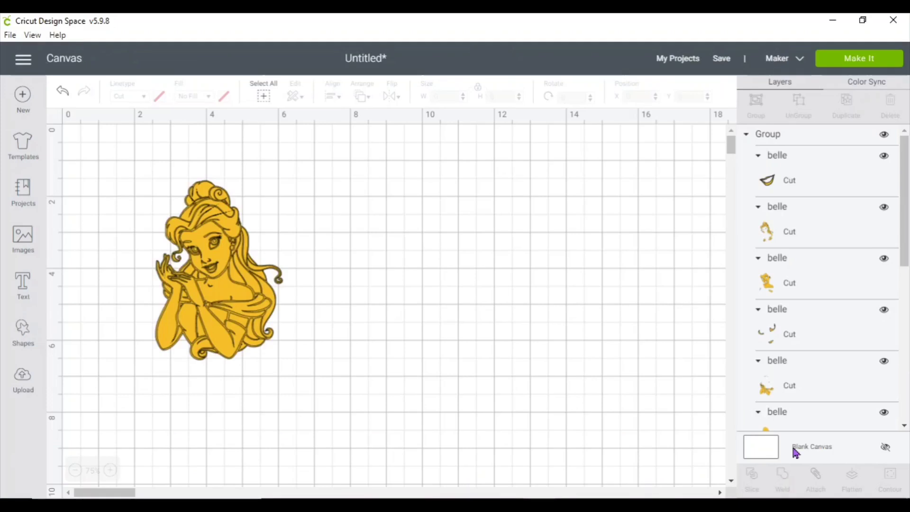
Step: Toggle the Belle group's visibility off and on to restore its brown, tan, red and yellow colours
{"action": "left_click", "coordinate": [238, 283]}
{"action": "left_click", "coordinate": [143, 169]}
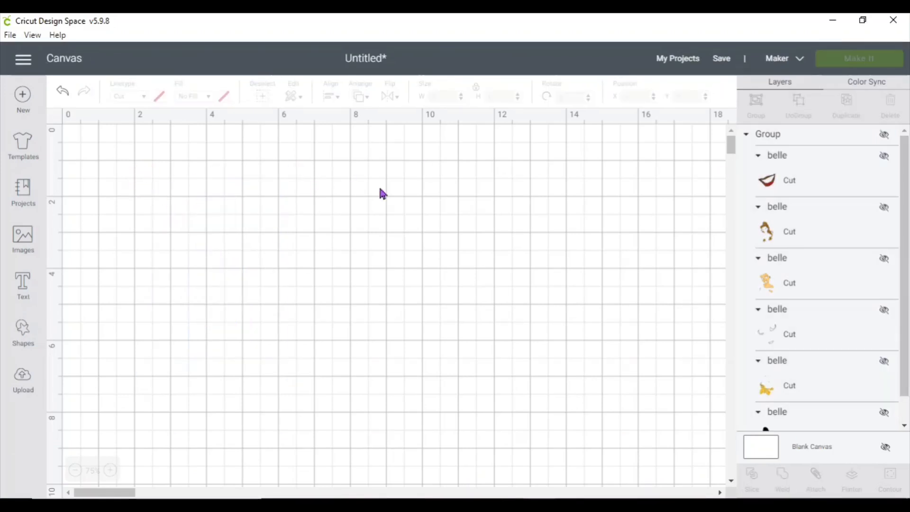
{"action": "left_click", "coordinate": [885, 135]}
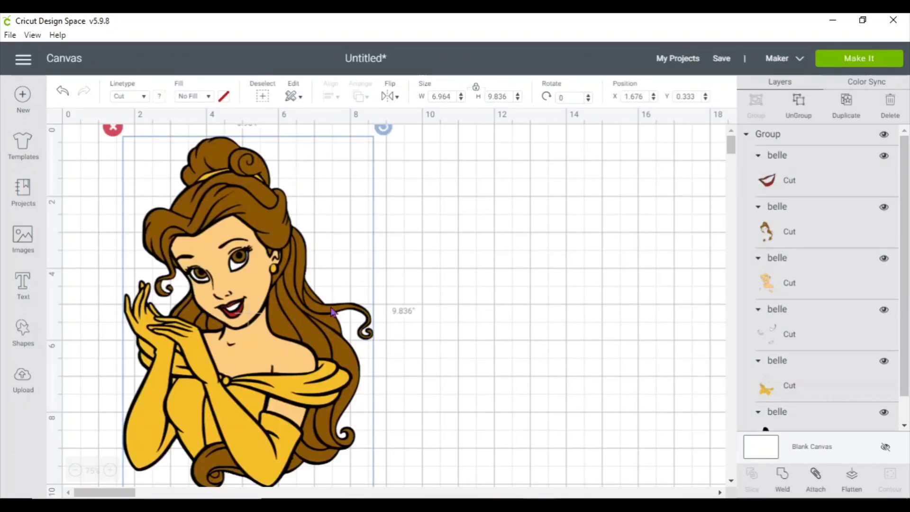
{"action": "left_click", "coordinate": [648, 328]}
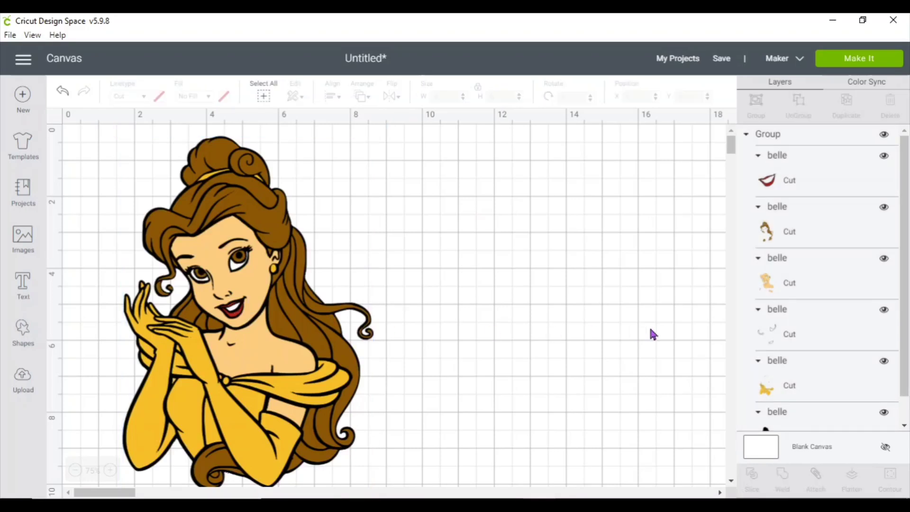